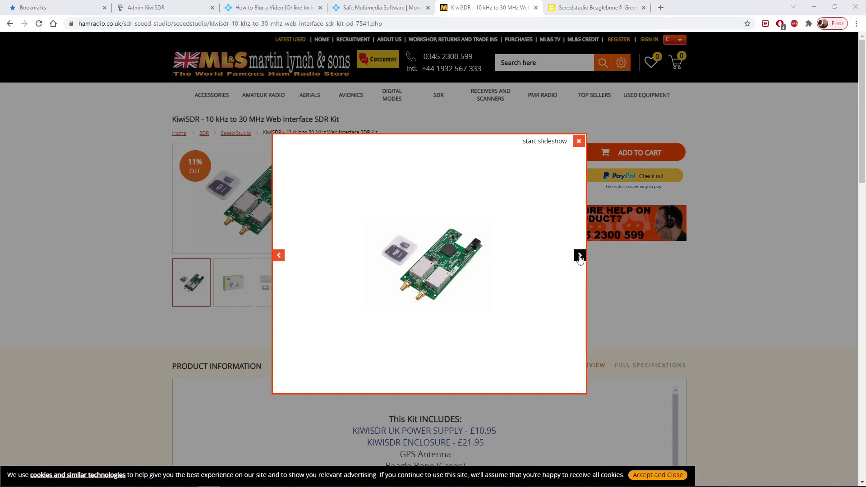
Advance the kit photo gallery to the second image, the Seeed retail box.
left_click(580, 261)
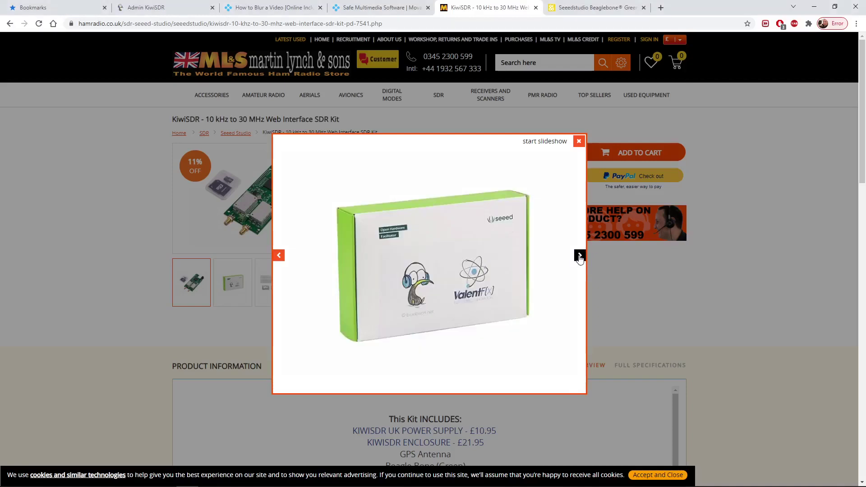
left_click(580, 257)
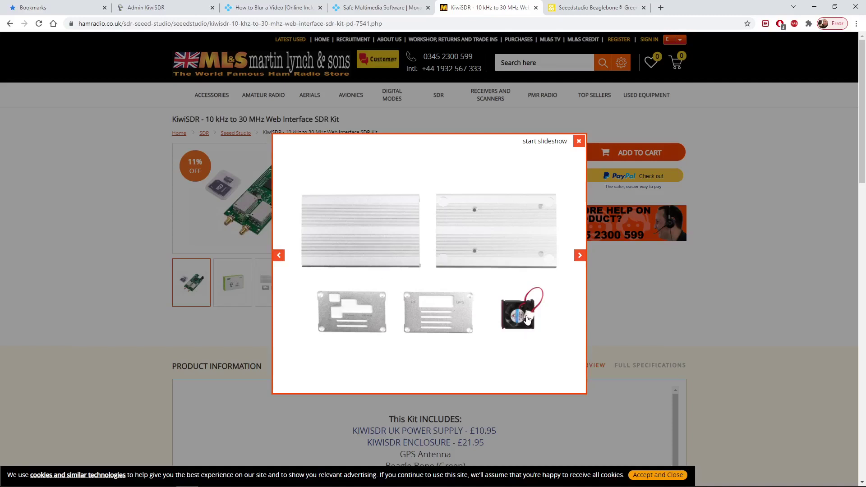
left_click(581, 256)
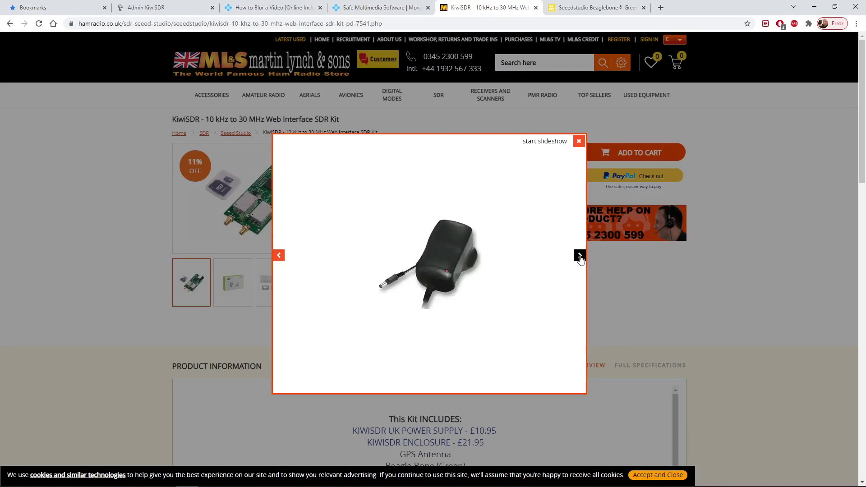
left_click(581, 256)
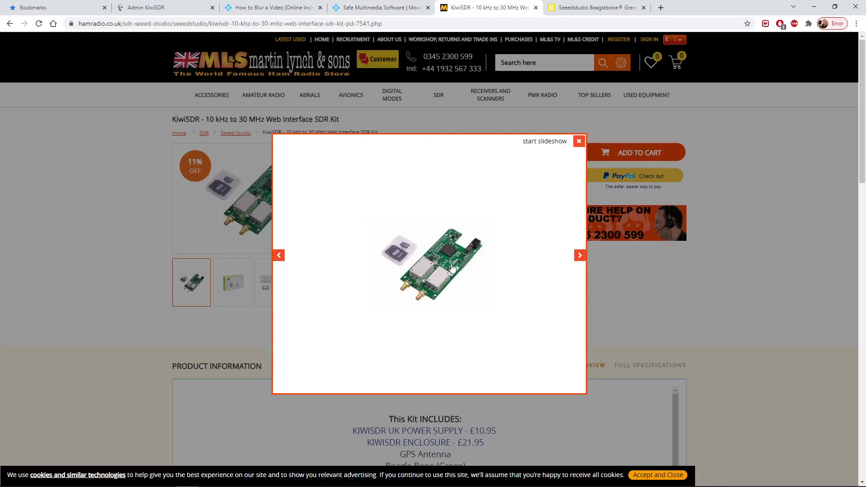
left_click(577, 9)
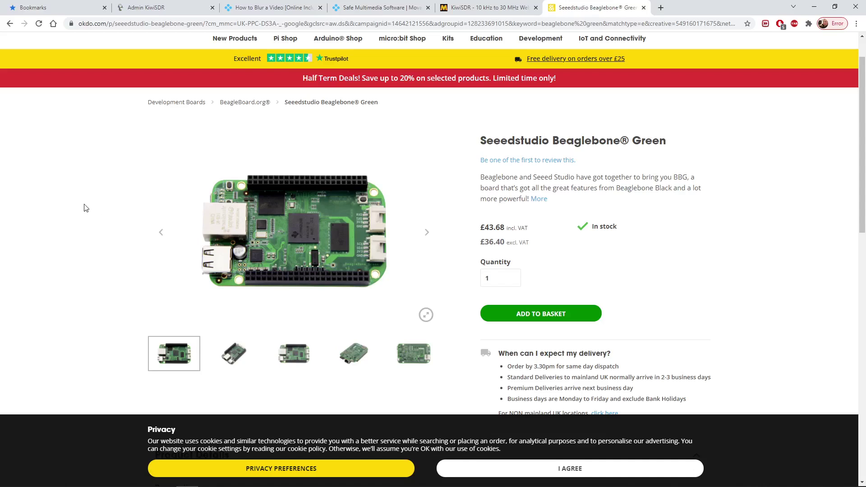
left_click(487, 11)
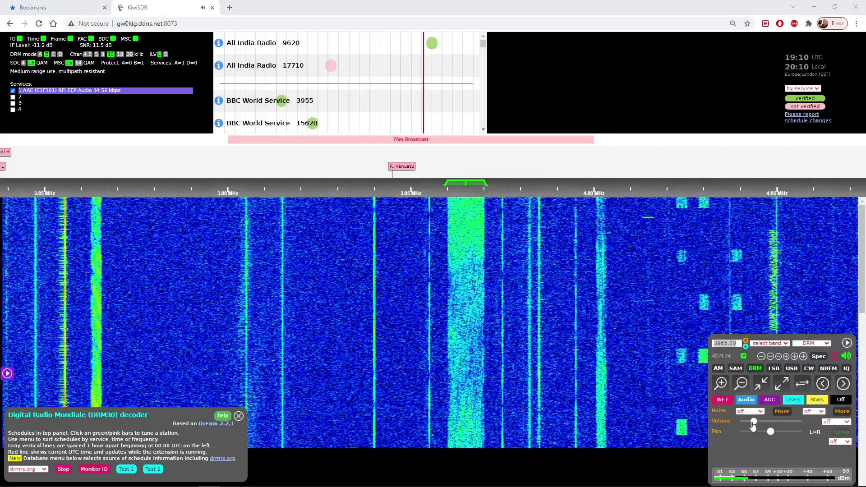
Turn down the volume on the 3965 kHz DRM broadcast and open the band selector.
left_click_drag(752, 425, 742, 425)
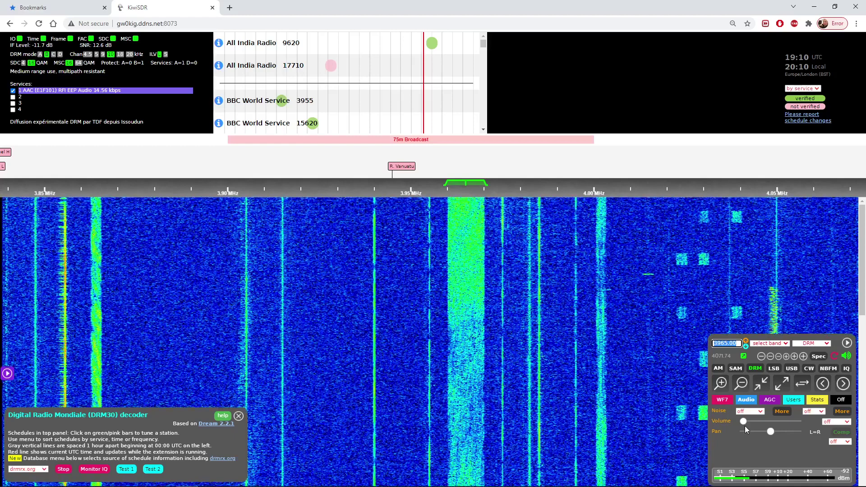
left_click_drag(745, 426, 751, 427)
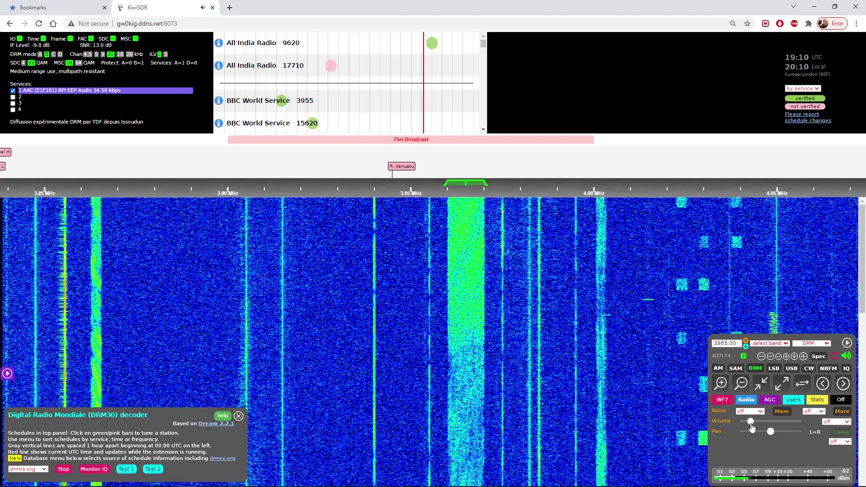
left_click_drag(751, 428, 741, 427)
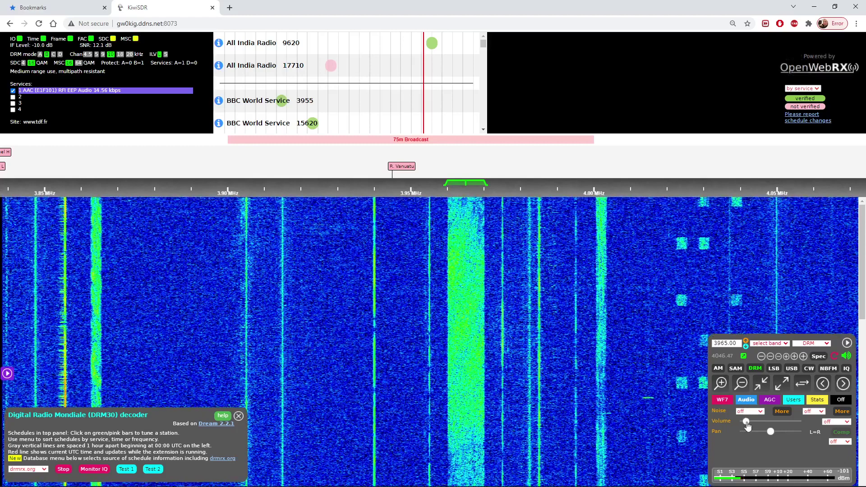
left_click_drag(747, 427, 750, 427)
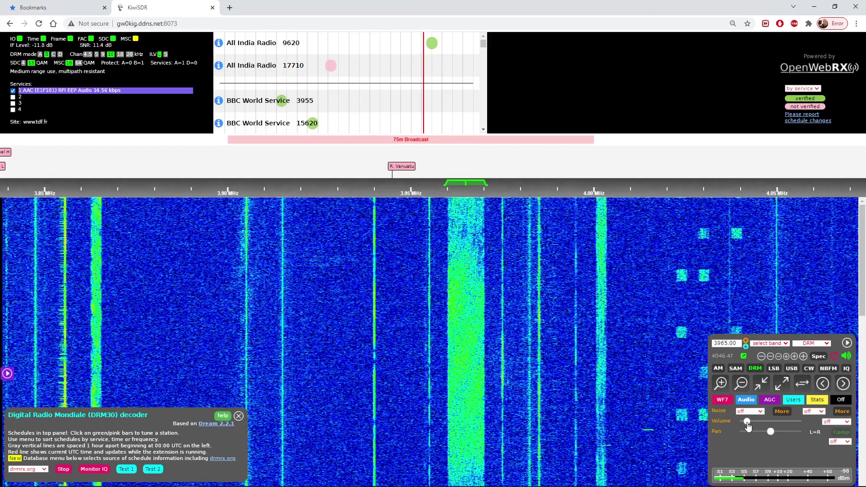
left_click_drag(749, 426, 740, 425)
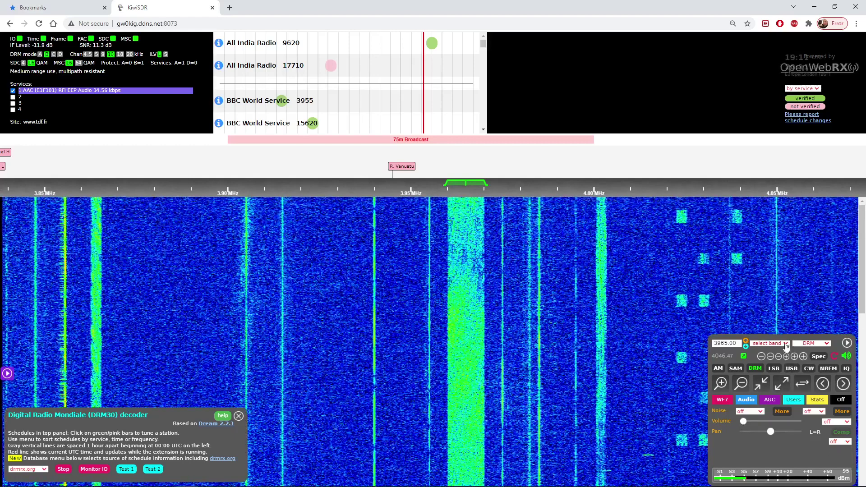
left_click(786, 344)
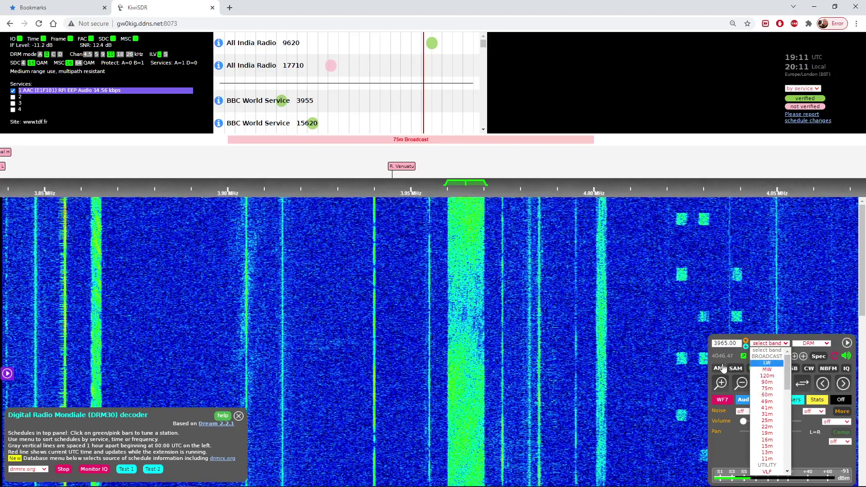
Switch from DRM to AM, jump to the 80m band and round to 3786.00 kHz.
left_click(723, 369)
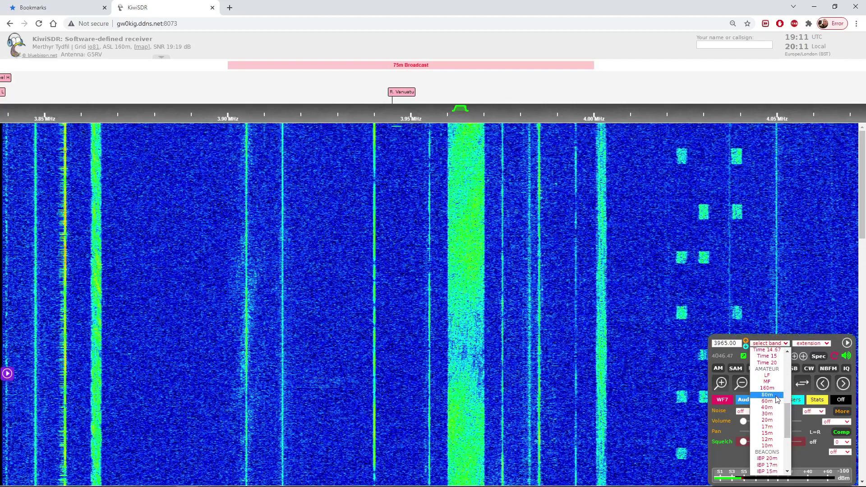
left_click(776, 396)
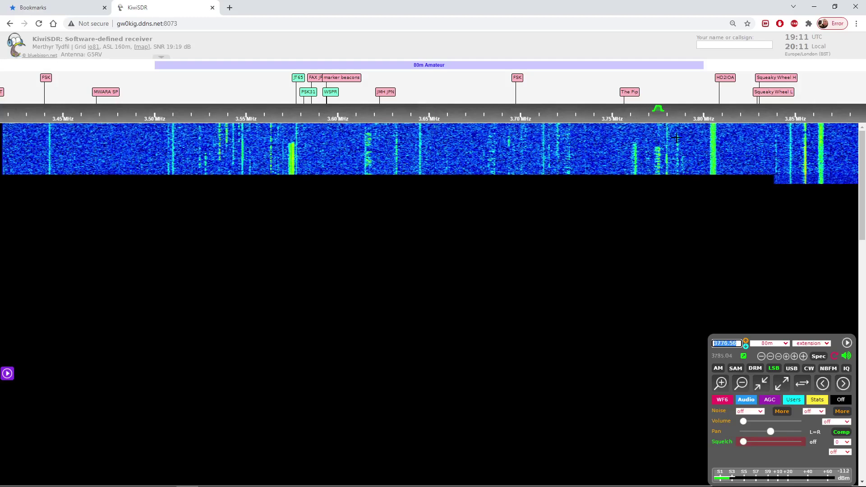
left_click(745, 422)
left_click_drag(745, 422, 752, 422)
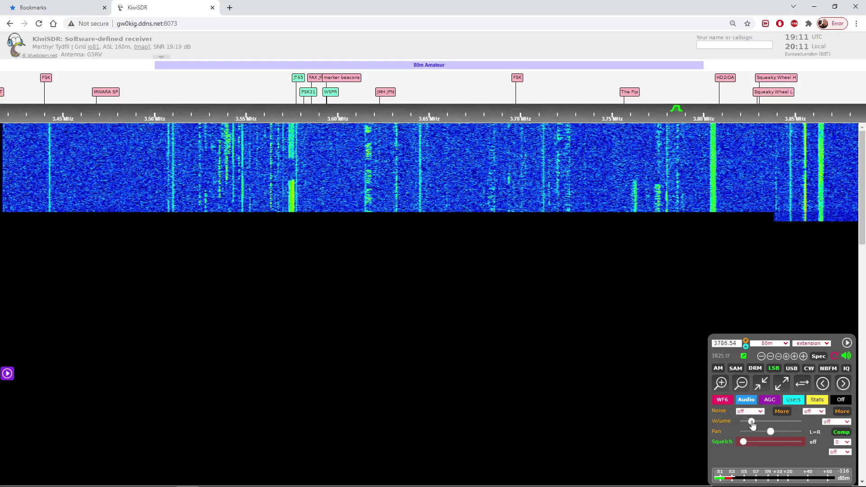
left_click(762, 357)
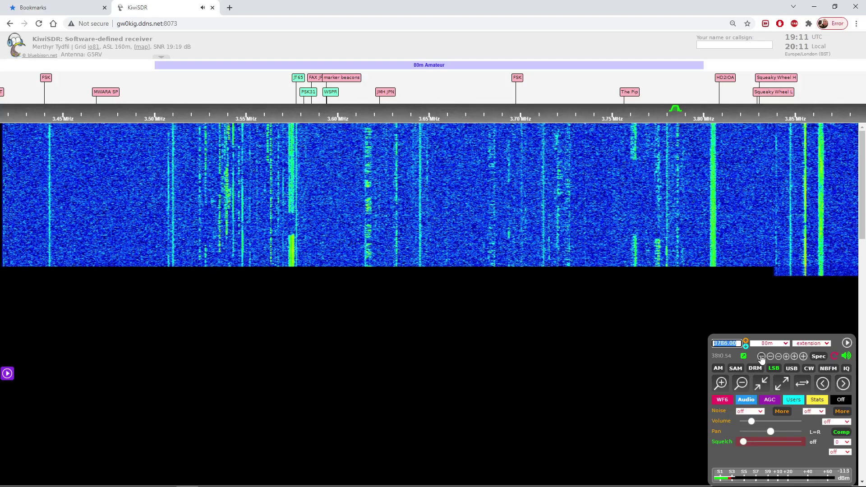
Turn the volume all the way down and show the spectrum above the waterfall.
left_click_drag(752, 422, 756, 424)
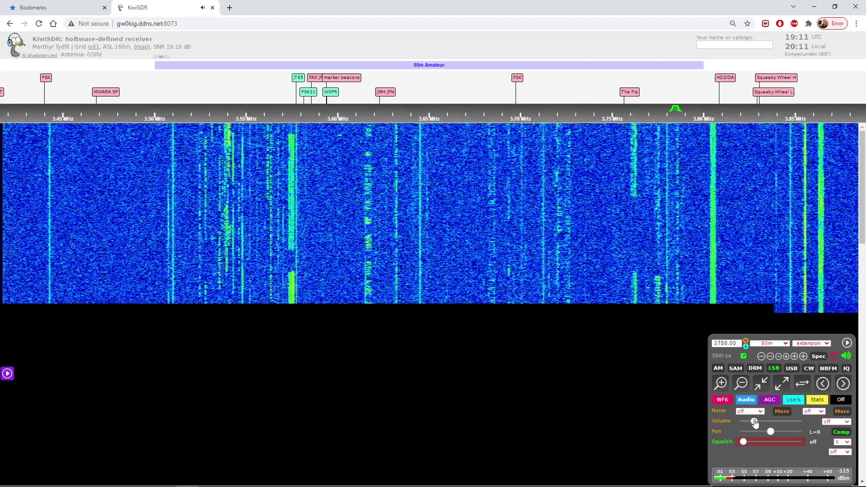
left_click_drag(753, 422, 730, 418)
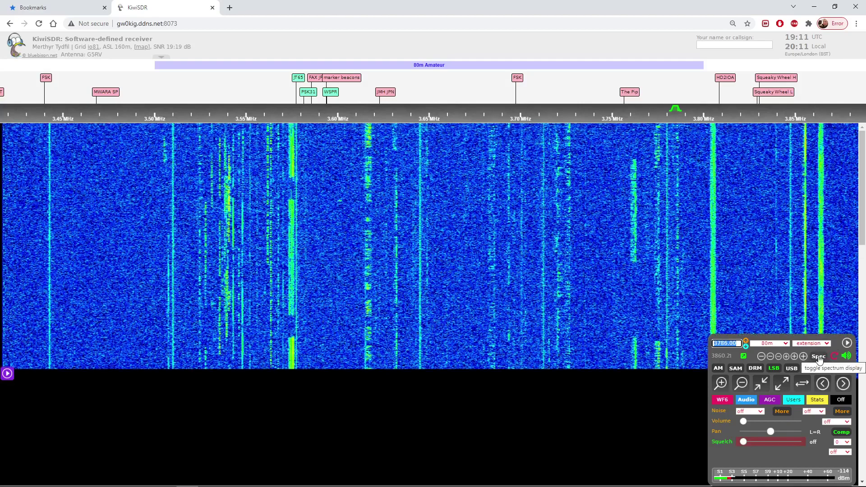
left_click(819, 357)
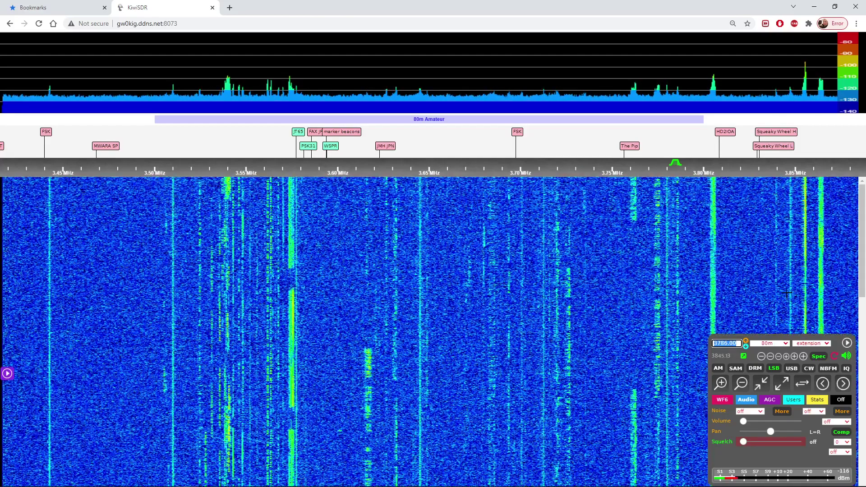
Tune the receiver to 7200 kHz by entering it in the frequency box.
type("7")
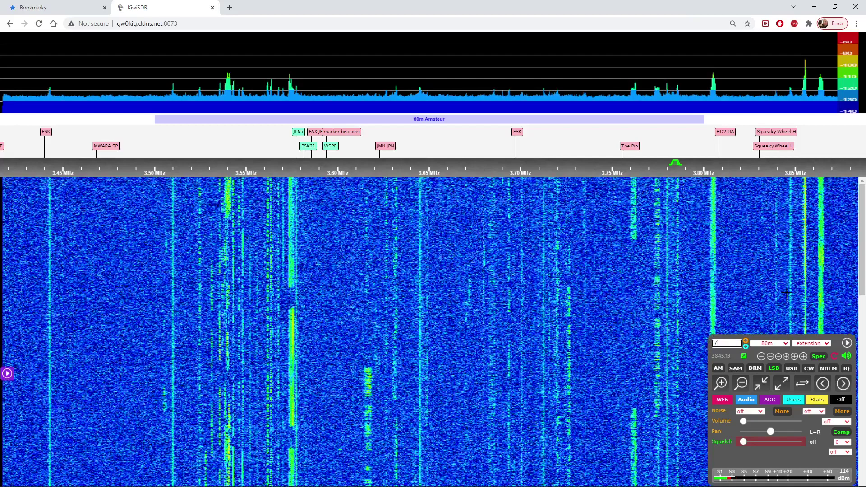
type("200")
key("Return")
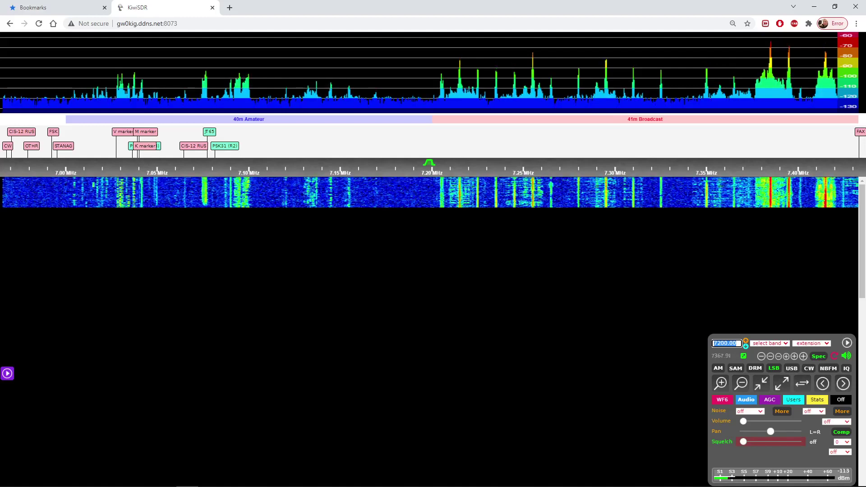
Pan over the 41m band, tune the signal near 7.155 MHz and settle on 7155.00 kHz.
left_click(803, 384)
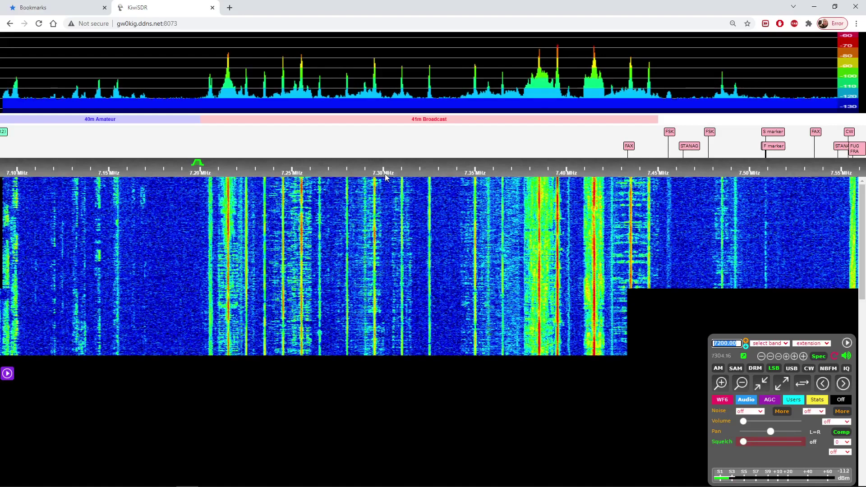
left_click(119, 190)
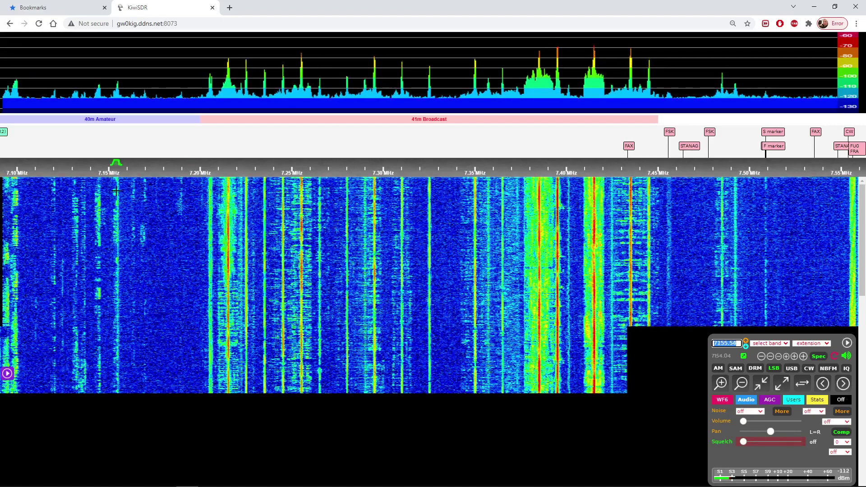
left_click(744, 422)
left_click_drag(744, 422, 750, 422)
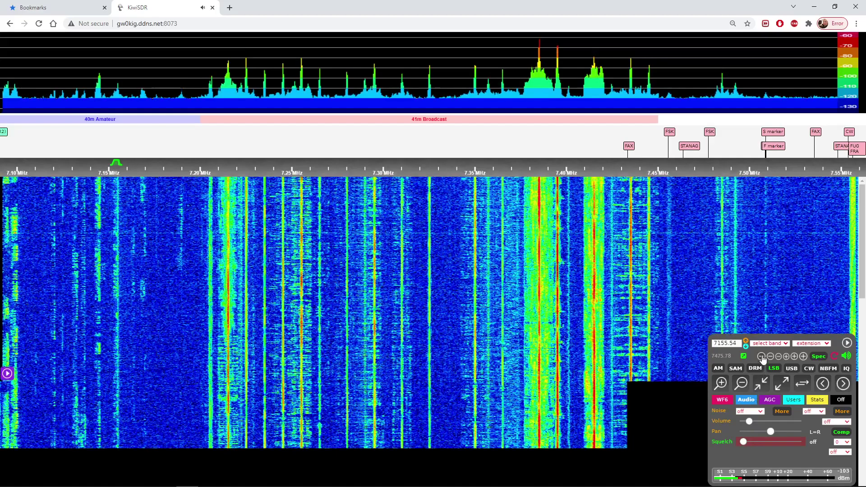
left_click(762, 357)
left_click(762, 357)
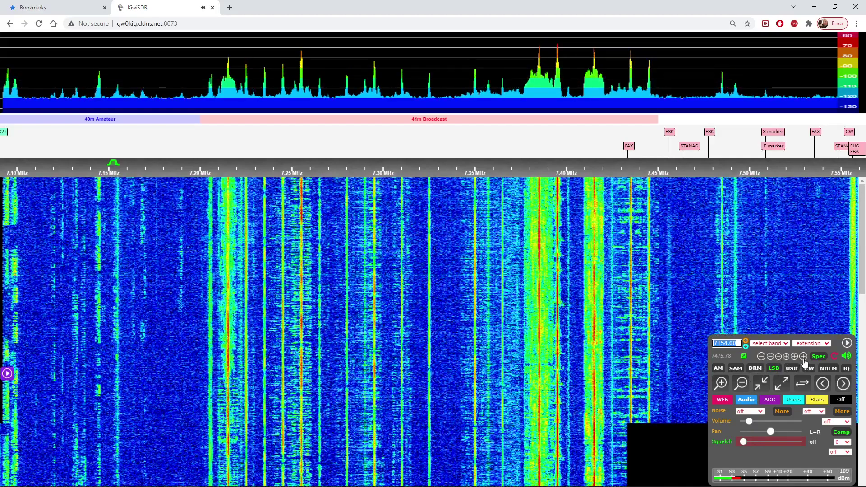
left_click(803, 357)
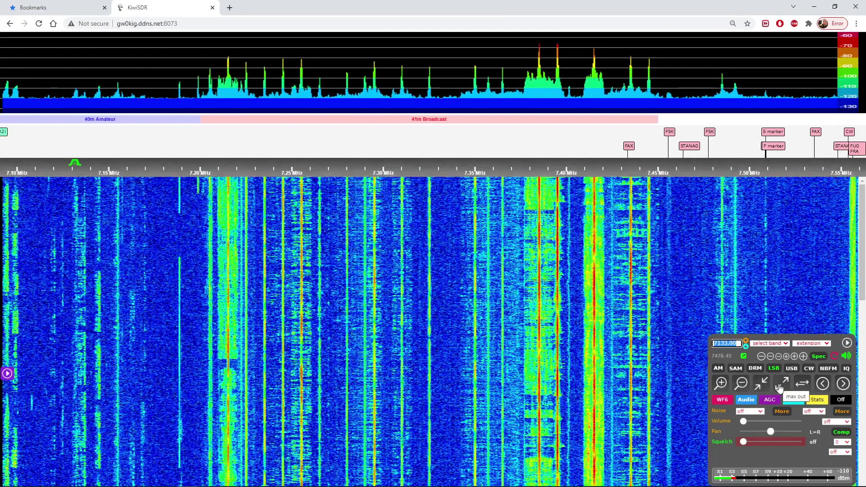
Zoom the waterfall out to the full 0–30 MHz span.
left_click(781, 387)
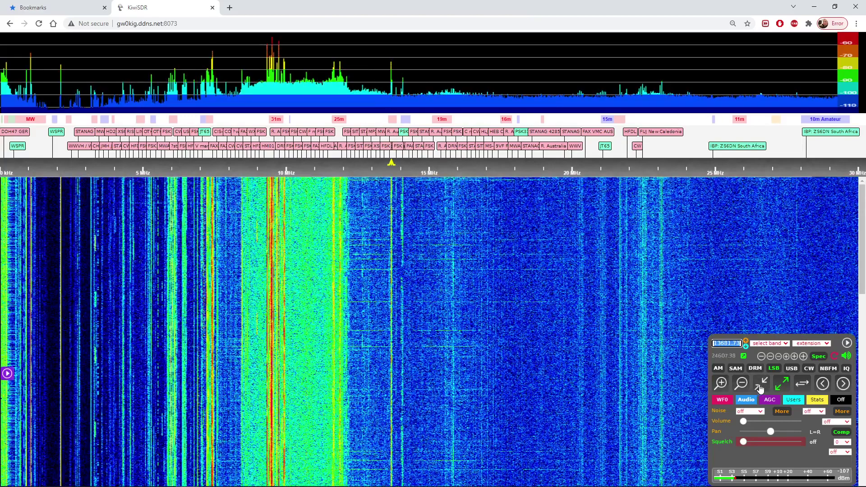
Zoom in near 13.68 MHz and receive the 13670 kHz station in AM, adjusting volume.
left_click(761, 386)
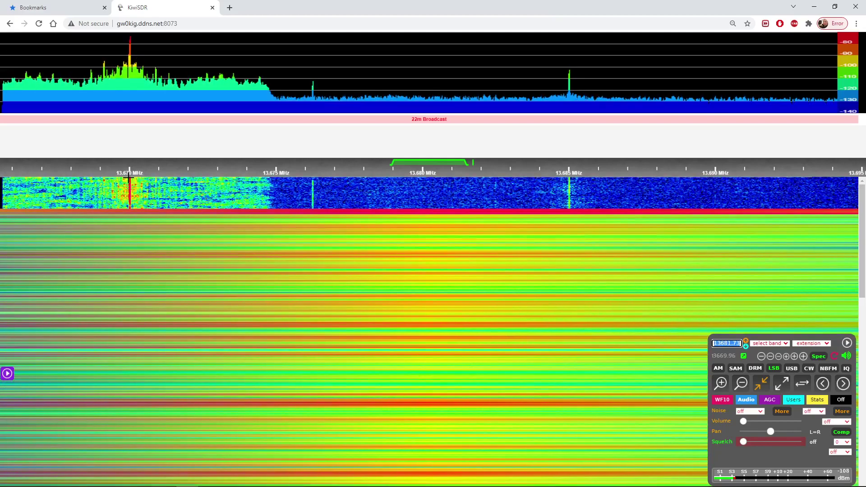
left_click(128, 178)
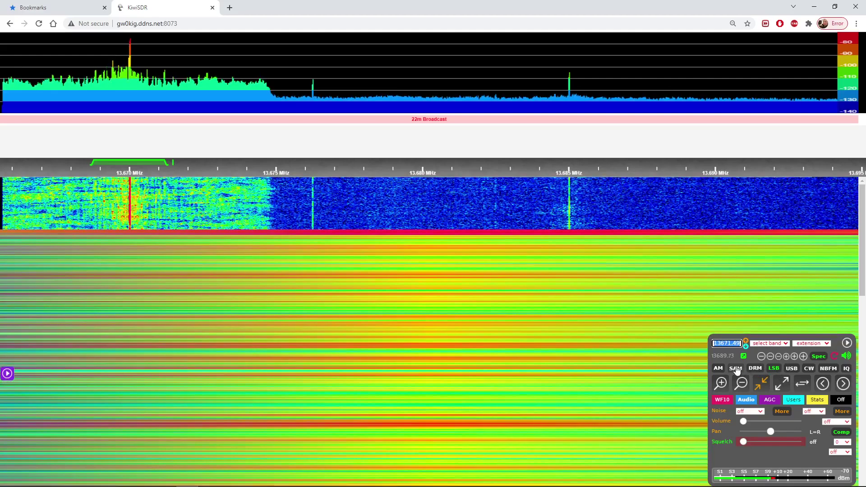
left_click(719, 368)
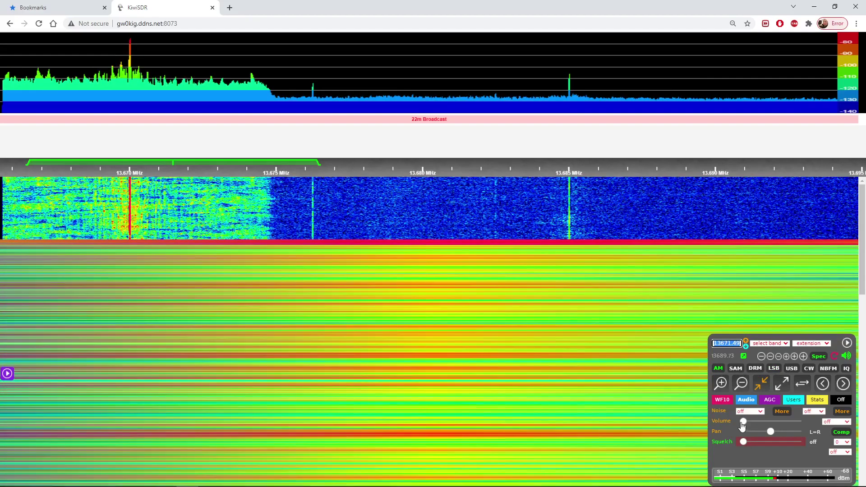
left_click_drag(743, 425, 755, 424)
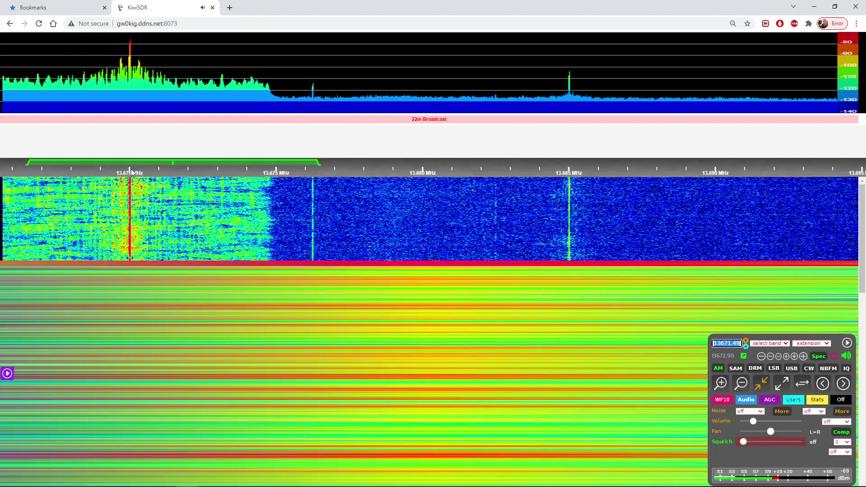
left_click(131, 169)
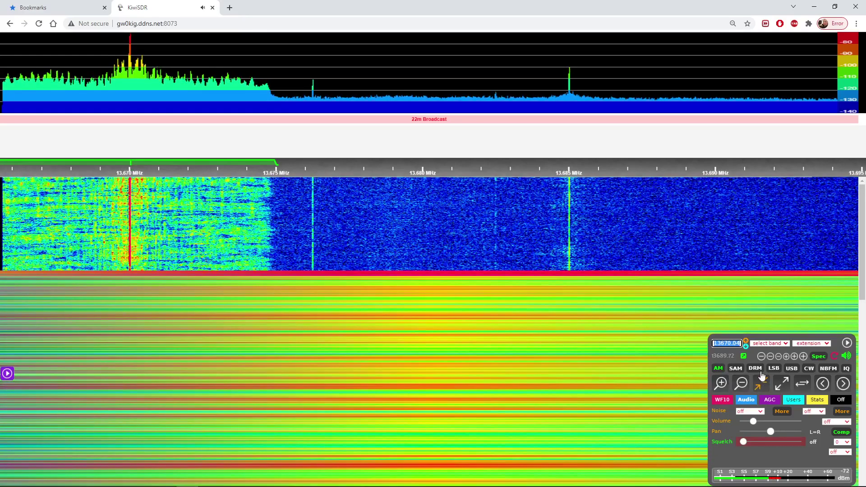
left_click(761, 383)
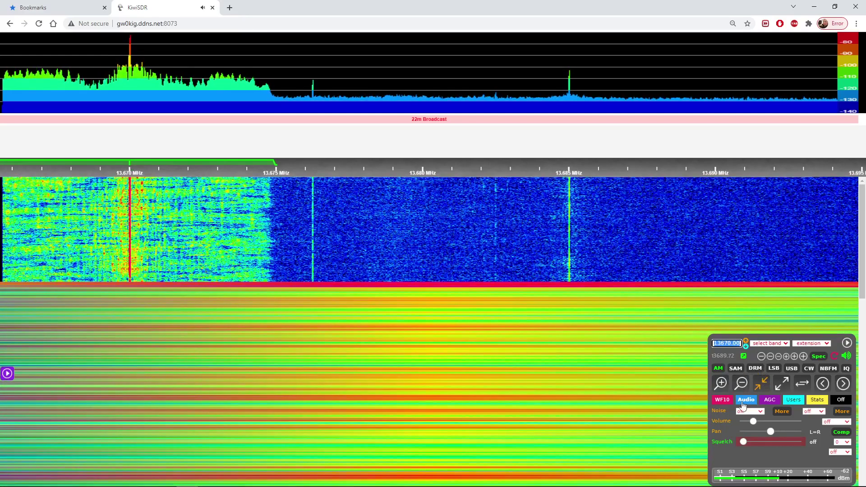
left_click_drag(754, 421, 745, 424)
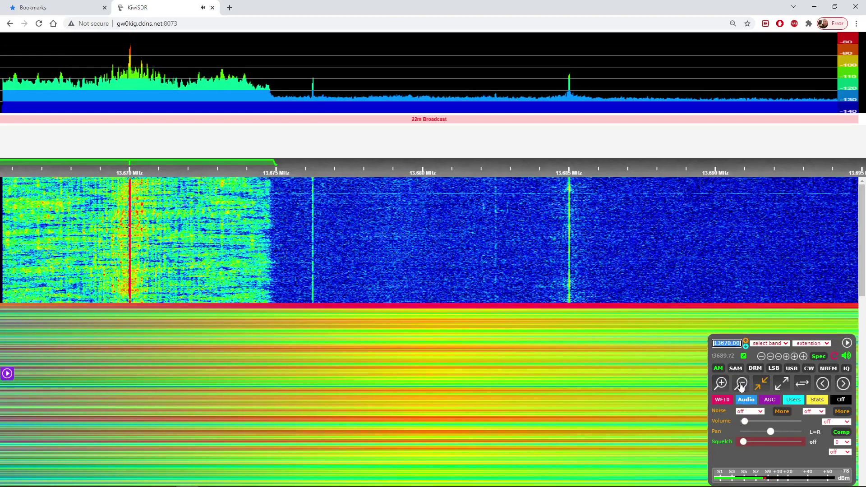
Zoom out three steps to the whole 22m band and lower the volume slightly.
left_click(741, 384)
left_click(741, 384)
left_click(741, 385)
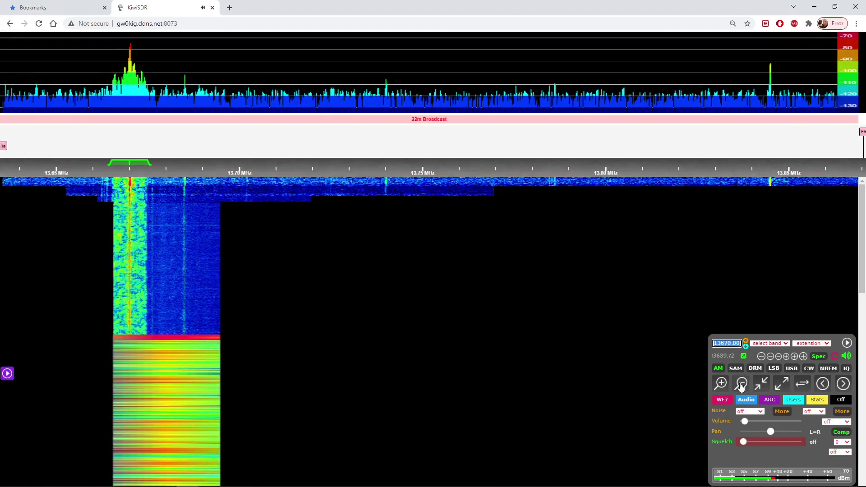
left_click(803, 385)
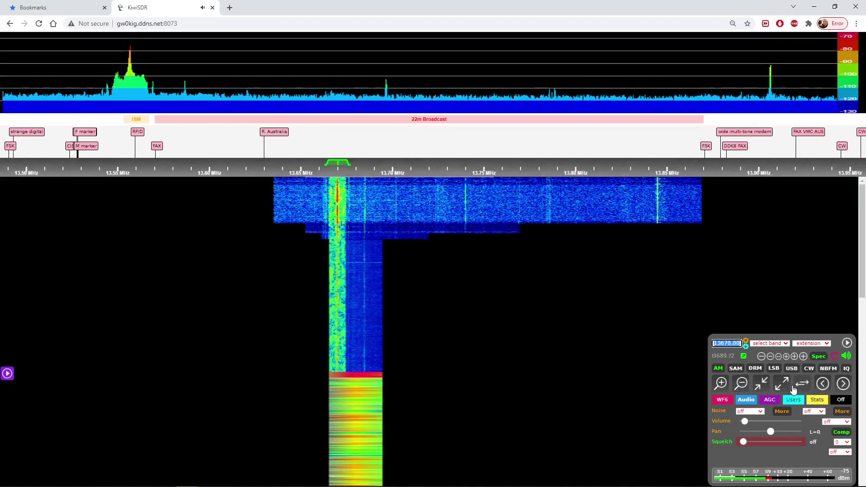
left_click_drag(744, 426, 742, 426)
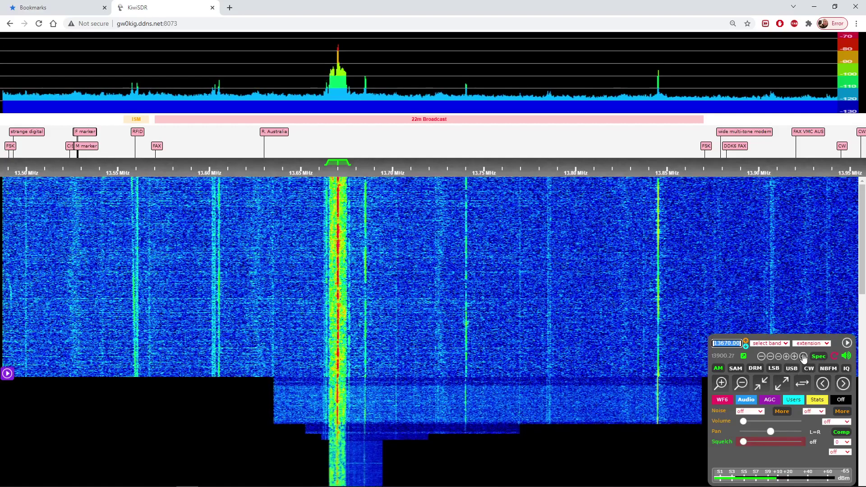
Step up 15 kHz in 5 kHz increments, then back down to 13670 kHz.
left_click(803, 356)
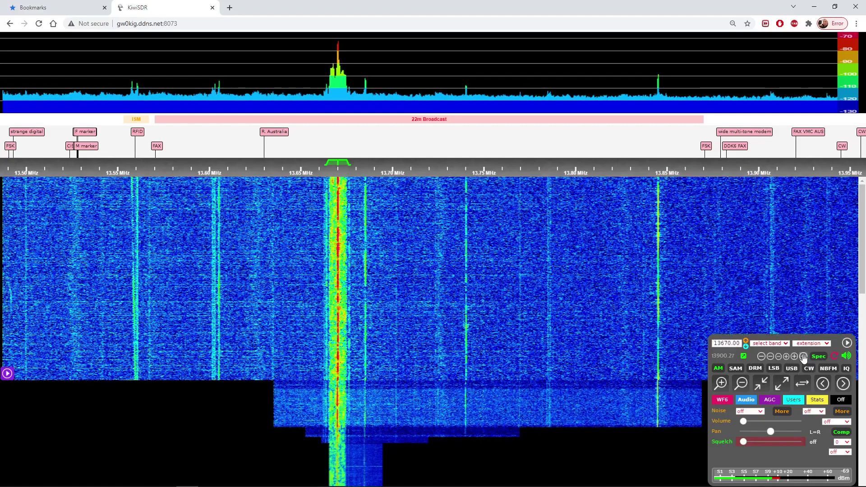
left_click(803, 356)
left_click(803, 356)
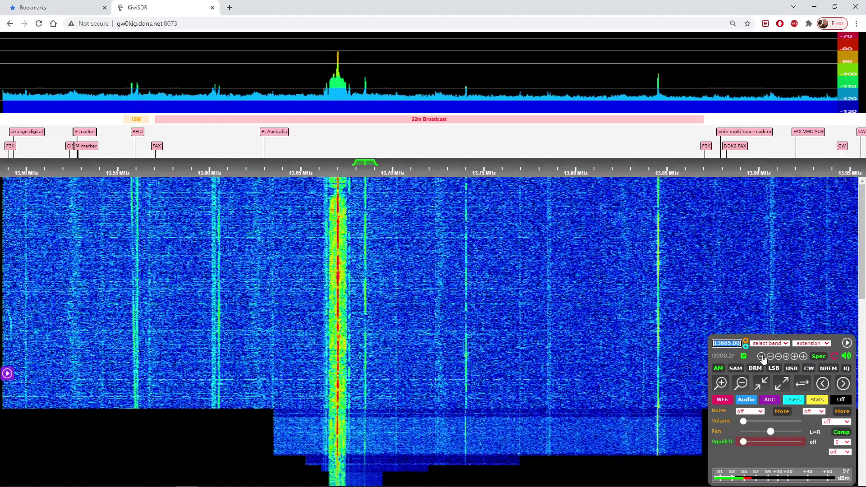
left_click(762, 357)
left_click(762, 357)
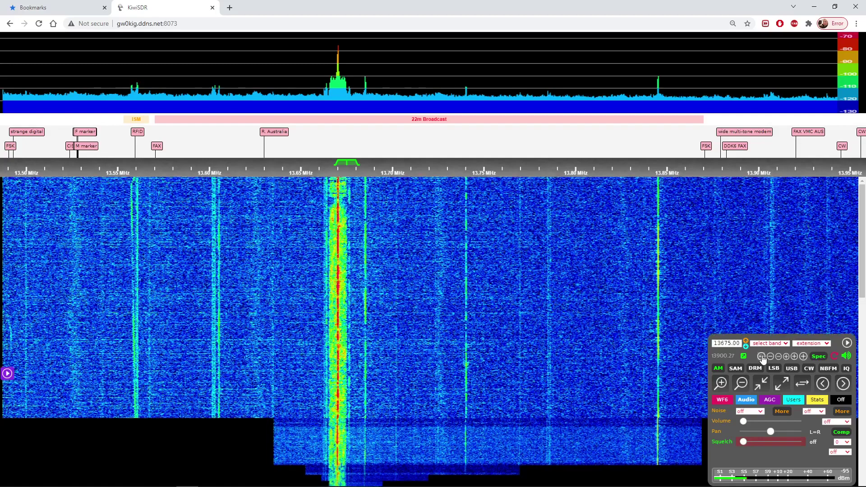
left_click(762, 357)
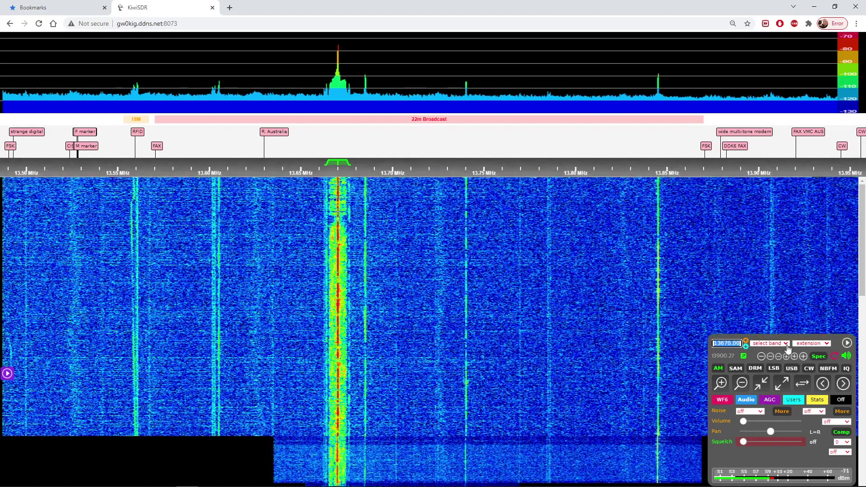
left_click(788, 344)
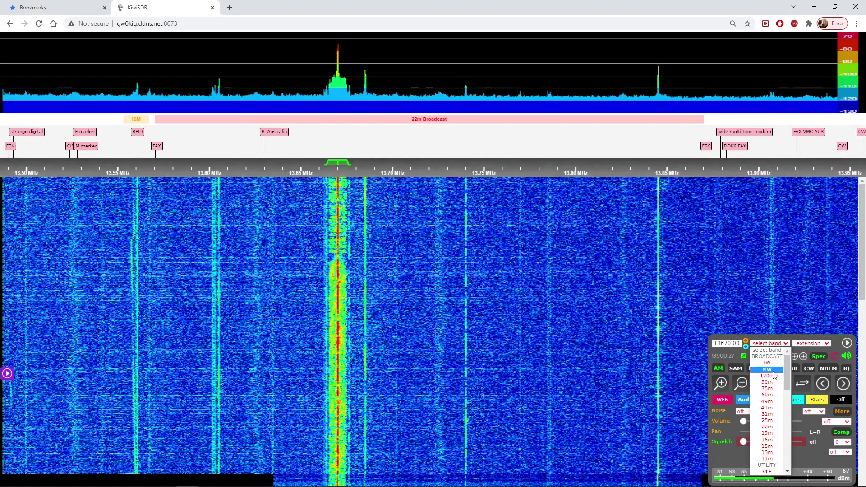
Select the MW band and tune to the long-wave signal at 198 kHz.
left_click(779, 370)
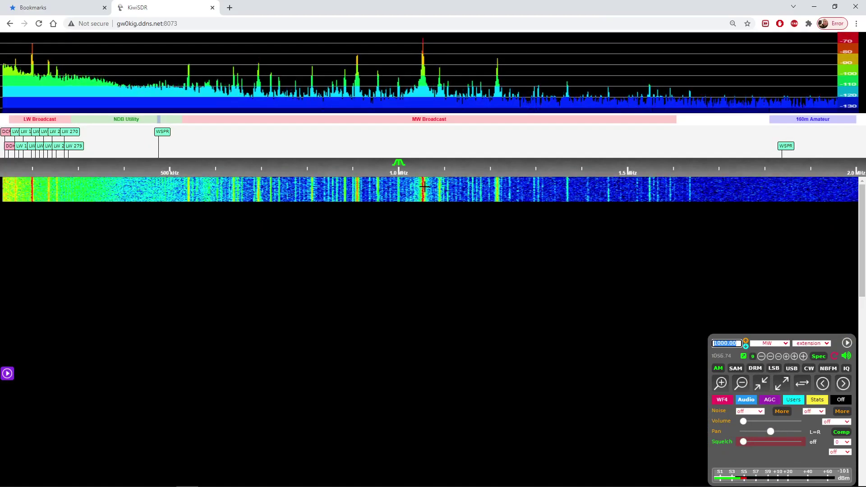
left_click(32, 192)
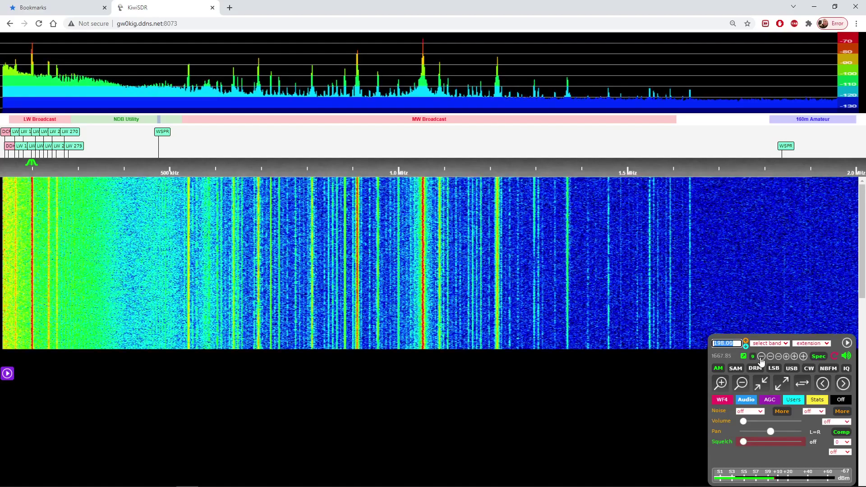
Raise the volume on 909 kHz, zoom in around the station and pan toward higher frequencies.
left_click_drag(745, 425, 748, 425)
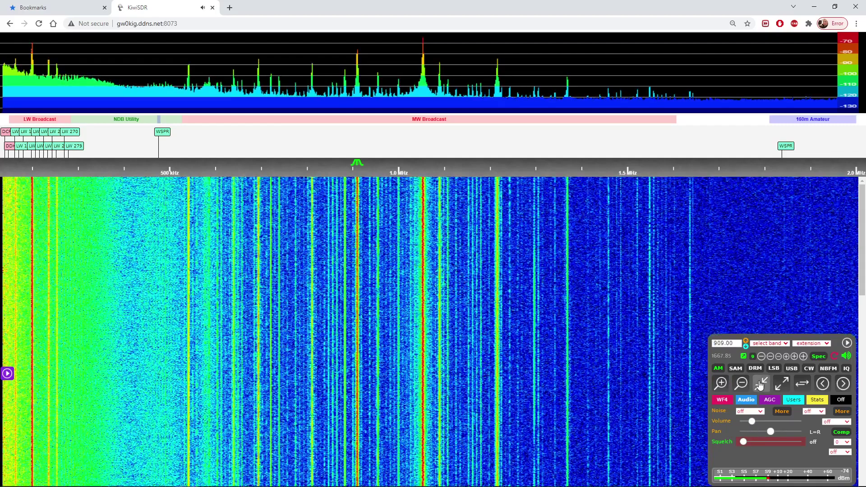
left_click(761, 385)
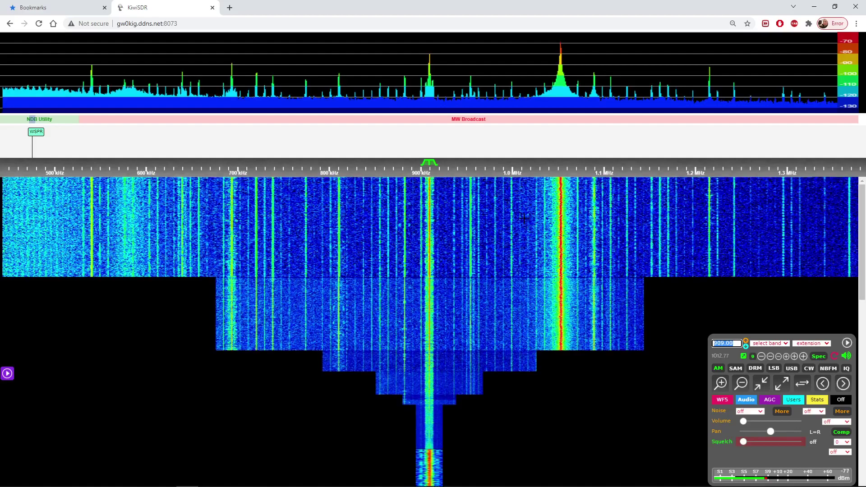
left_click_drag(524, 218, 283, 202)
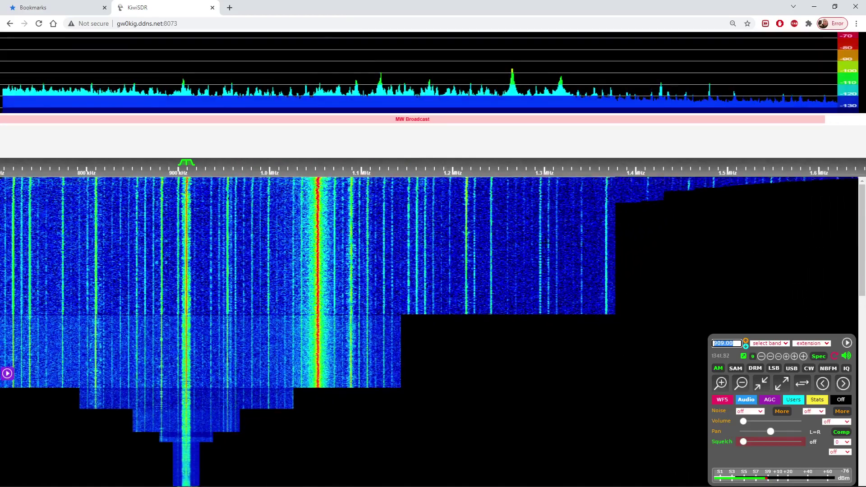
Pan the waterfall up past the 160m, 120m and 90m bands to the 80m band around 3.3–4.2 MHz.
left_click_drag(561, 215, 219, 215)
left_click_drag(656, 218, 302, 201)
left_click_drag(686, 222, 542, 222)
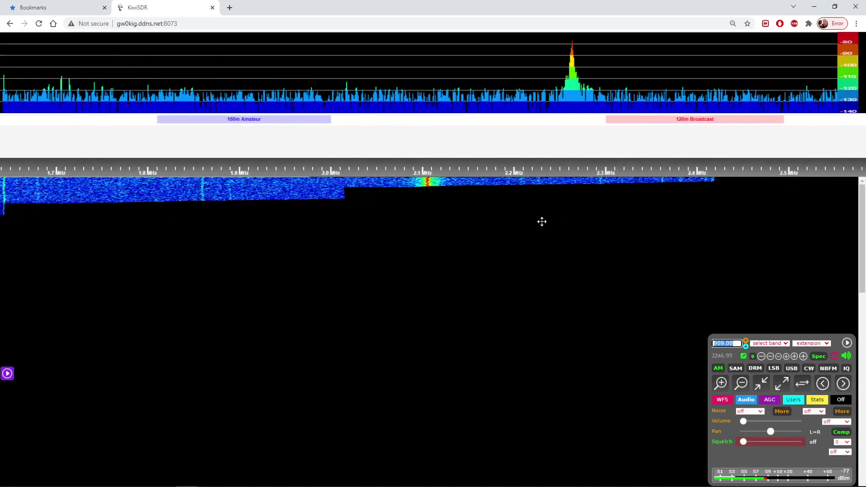
left_click_drag(788, 242, 692, 242)
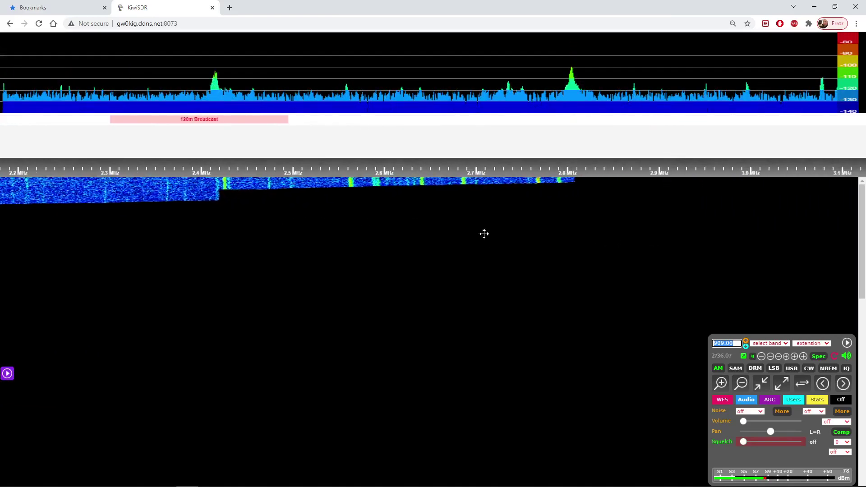
left_click_drag(809, 247, 269, 247)
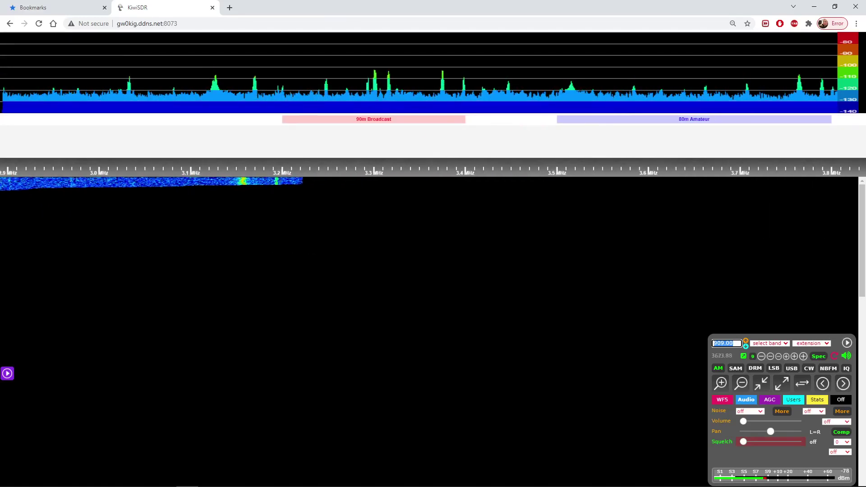
left_click_drag(790, 259, 456, 259)
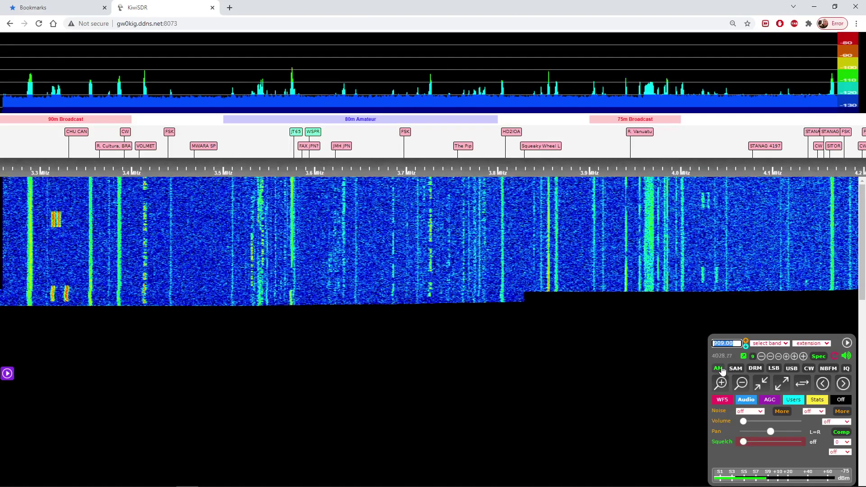
Receive 909 kHz in SAM mode and zoom the waterfall fully in to about 895–925 kHz.
left_click(721, 369)
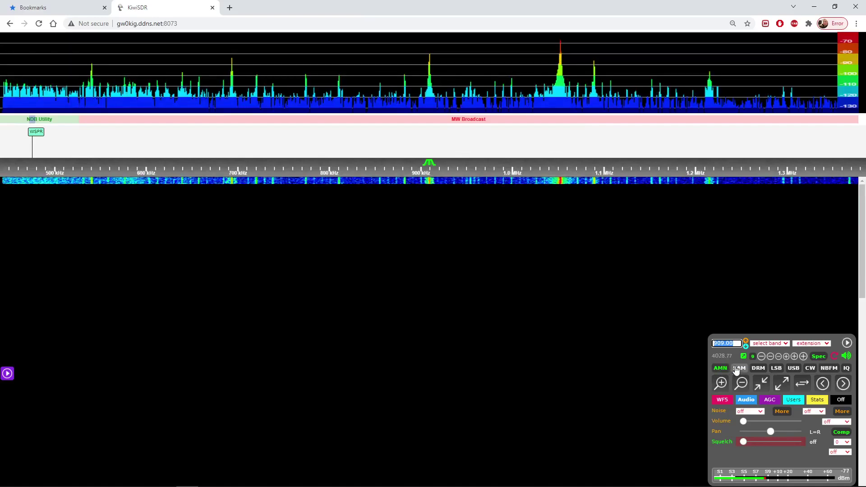
left_click(736, 369)
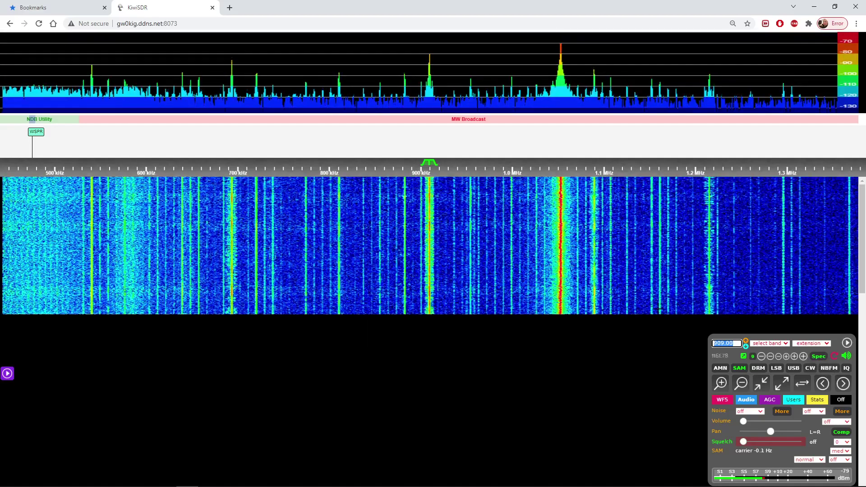
left_click(762, 384)
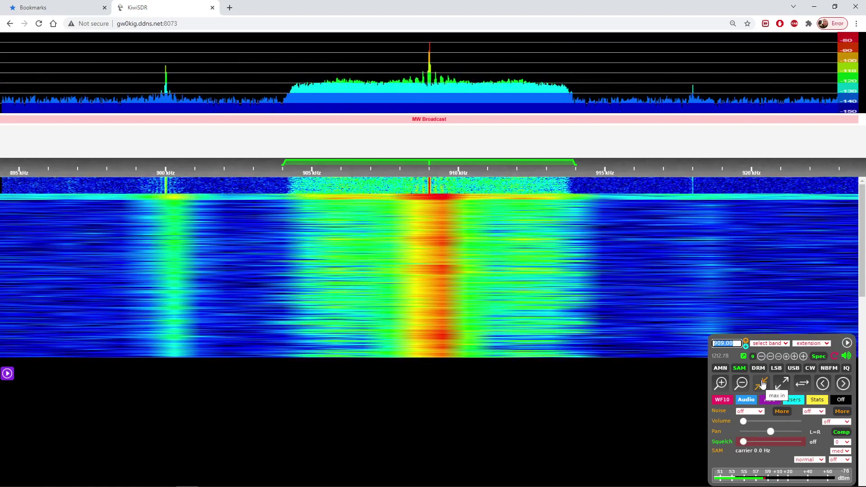
Set 909 kHz back to AMN and drag the passband edges inward to tighten it around the carrier.
left_click(721, 369)
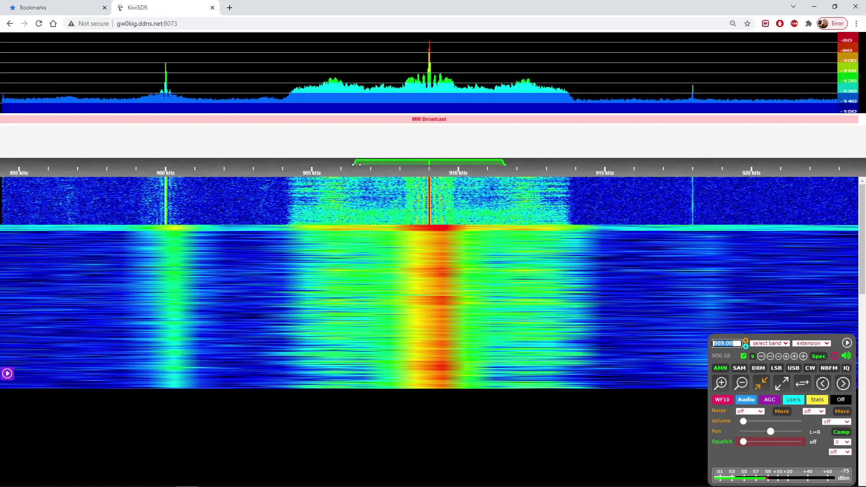
left_click_drag(356, 163, 403, 165)
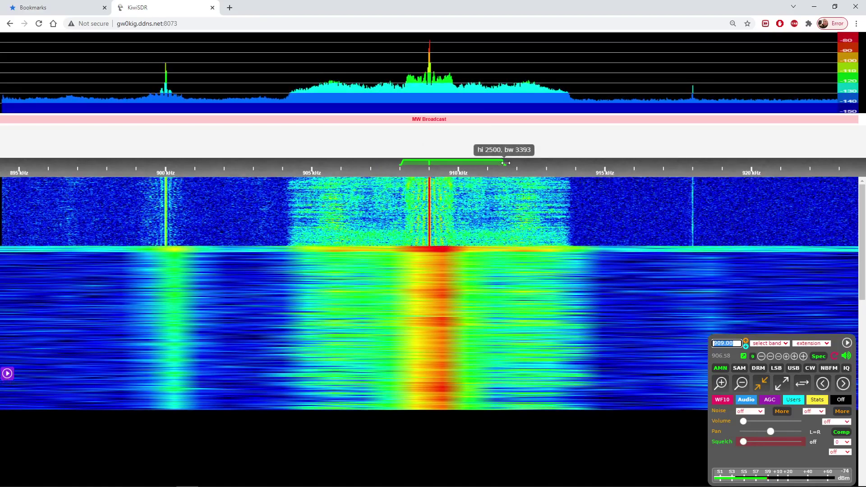
left_click_drag(504, 163, 547, 164)
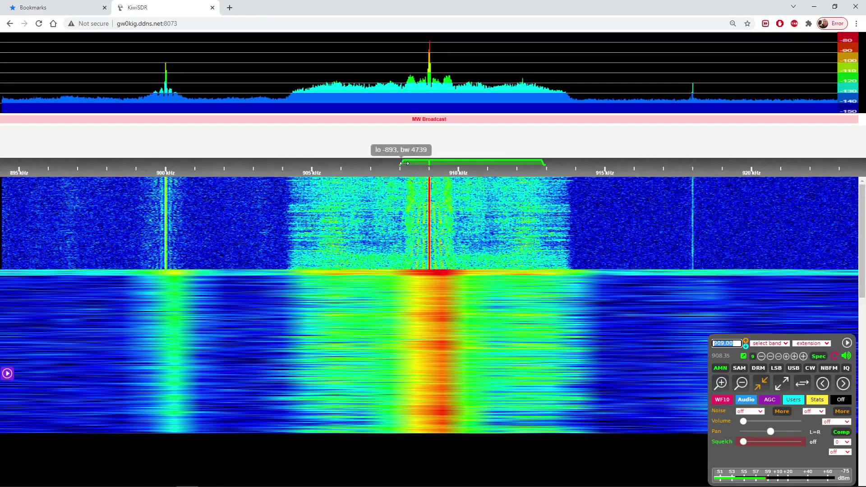
left_click_drag(404, 163, 349, 165)
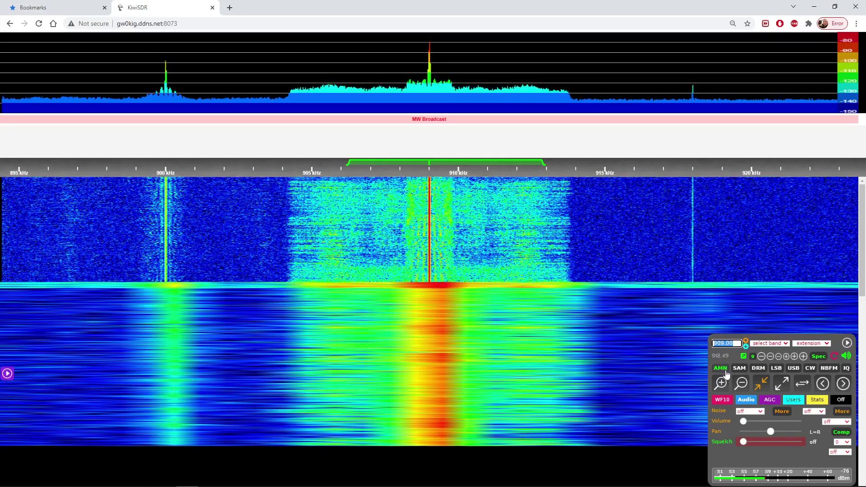
left_click(721, 369)
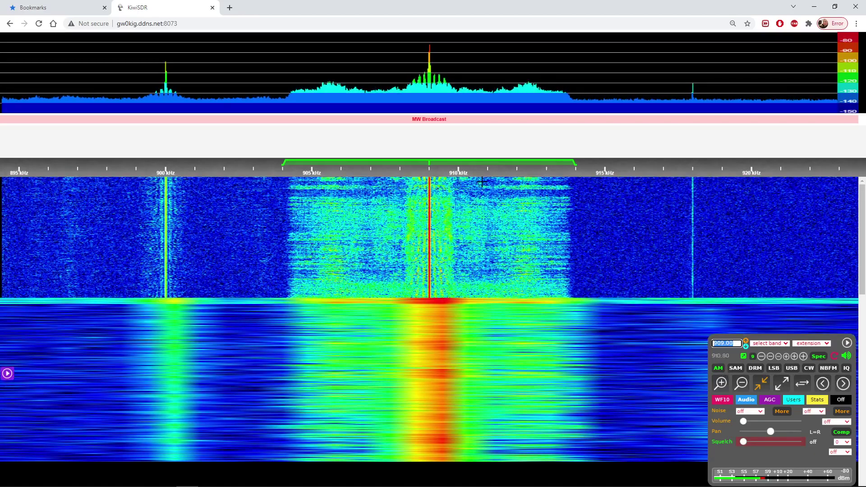
left_click(720, 371)
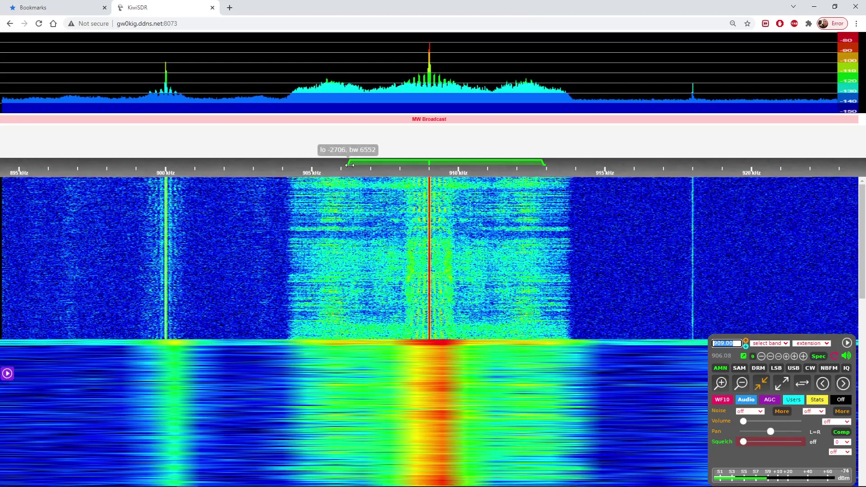
left_click_drag(349, 165, 312, 172)
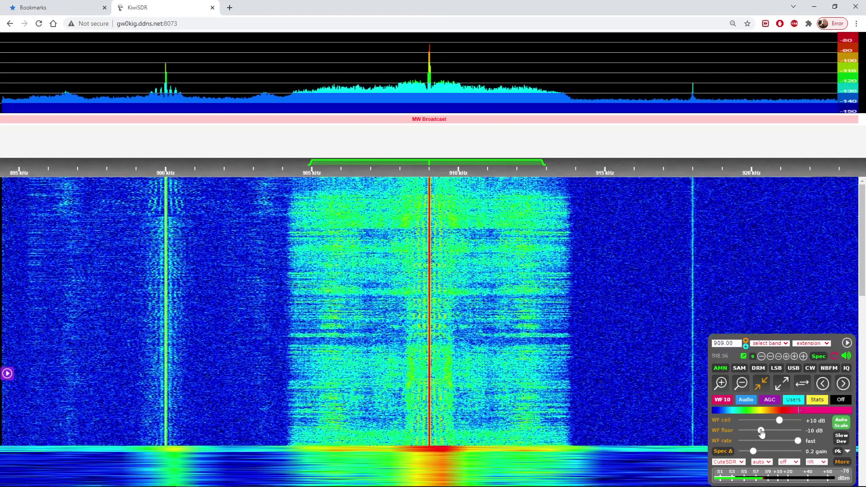
Raise the WF floor slider from −10 dB to +15 dB, darkening the noise around 909 kHz.
left_click_drag(762, 432, 770, 434)
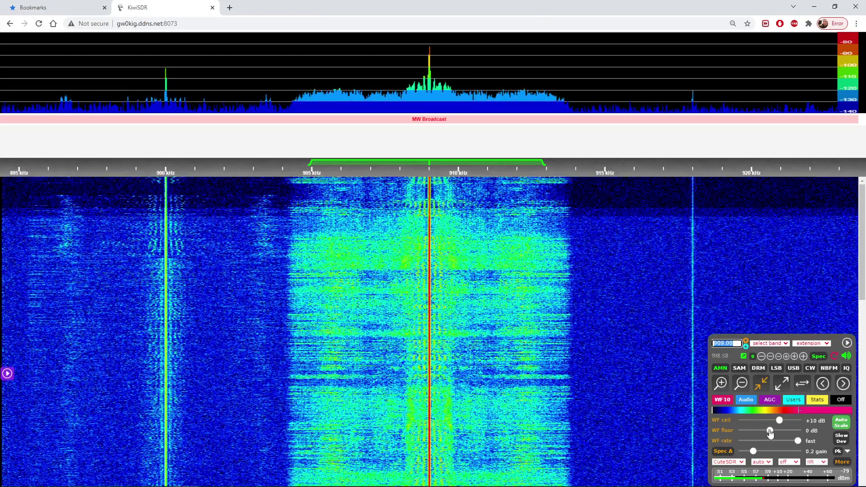
left_click_drag(771, 433, 787, 433)
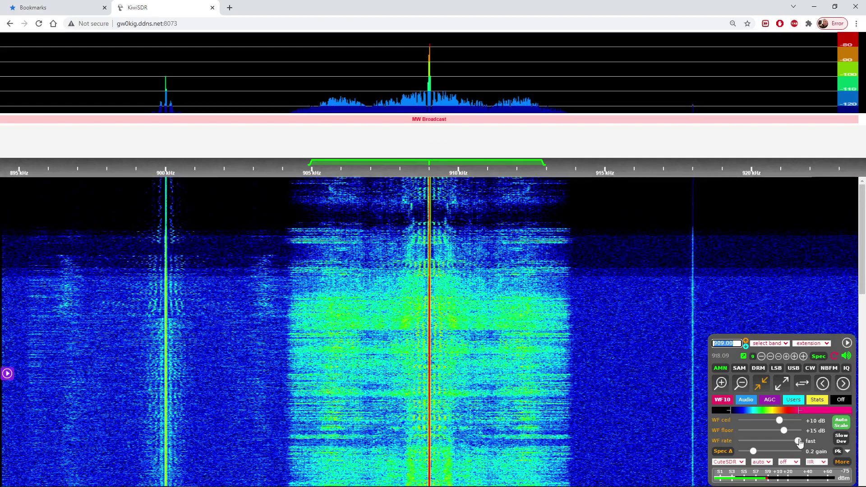
left_click(746, 401)
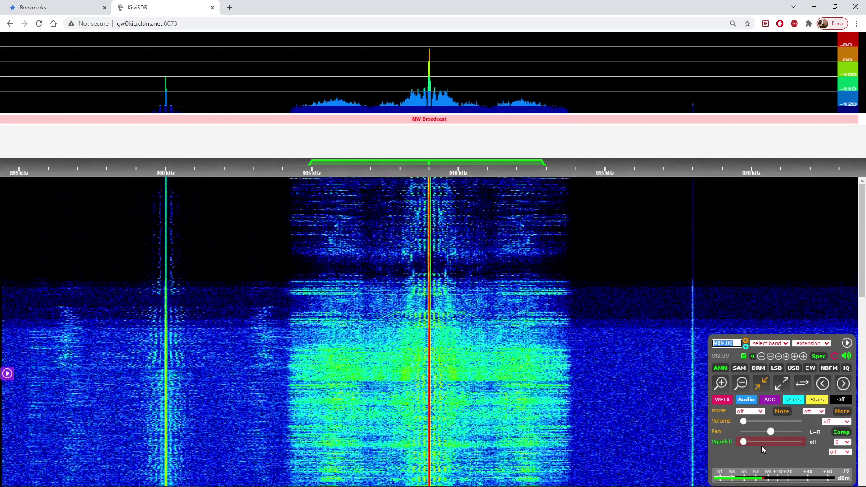
left_click(769, 400)
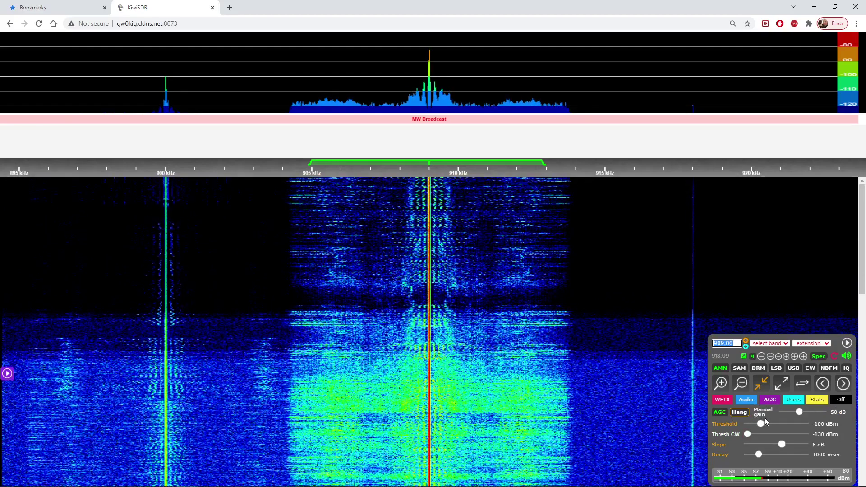
left_click(794, 400)
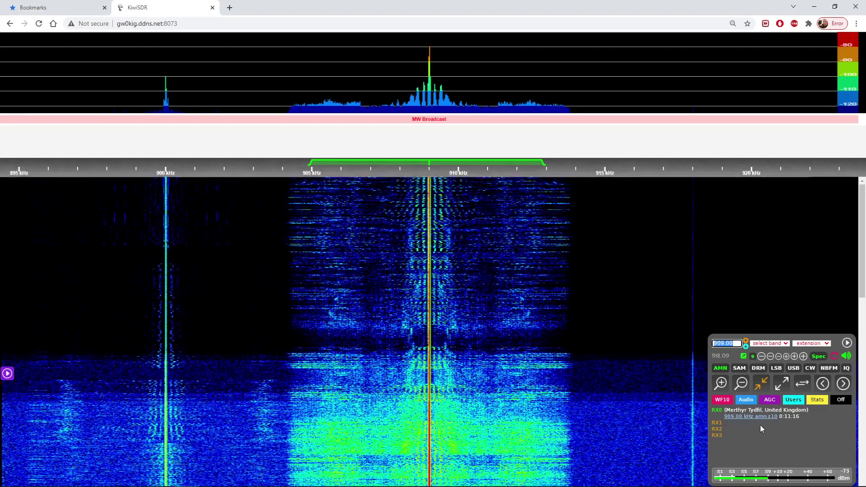
left_click(746, 400)
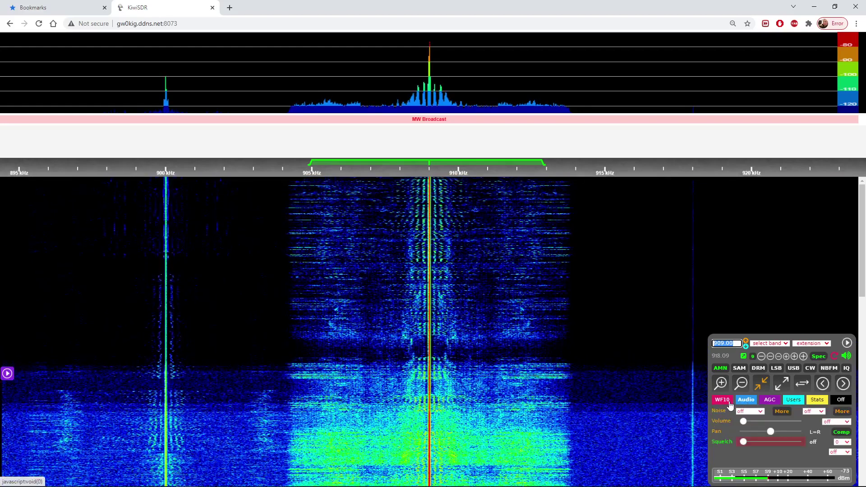
left_click(730, 402)
left_click(745, 401)
left_click(769, 401)
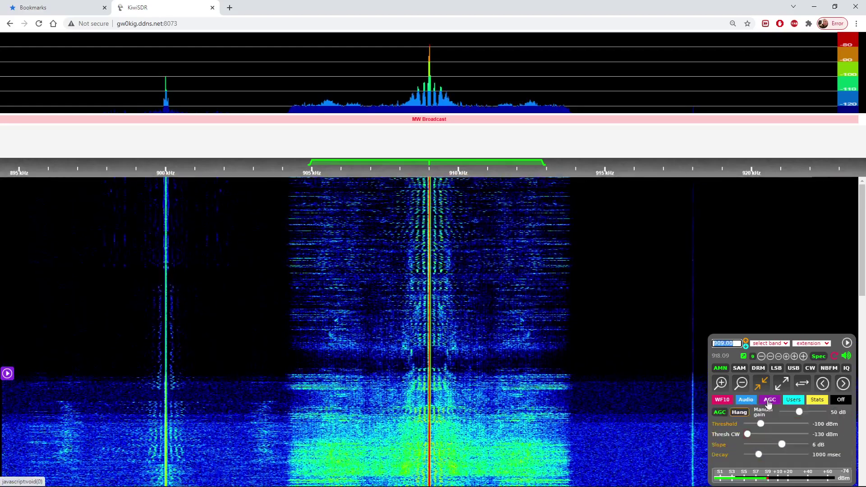
left_click(793, 401)
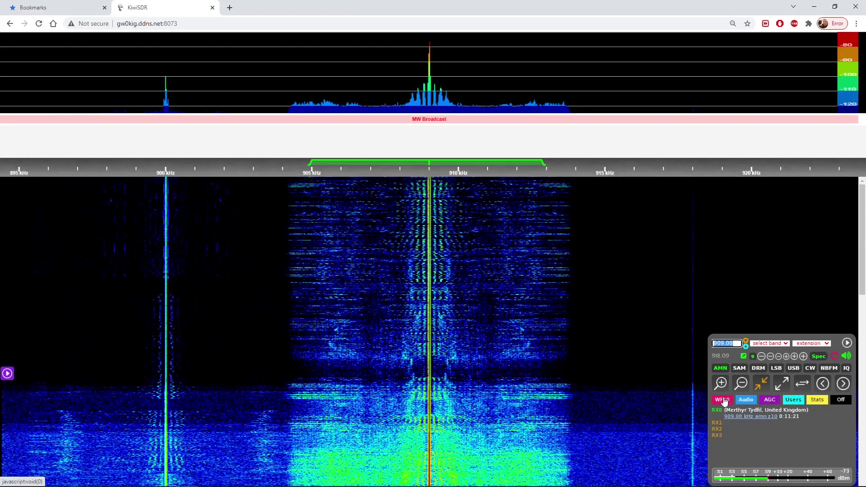
left_click(723, 401)
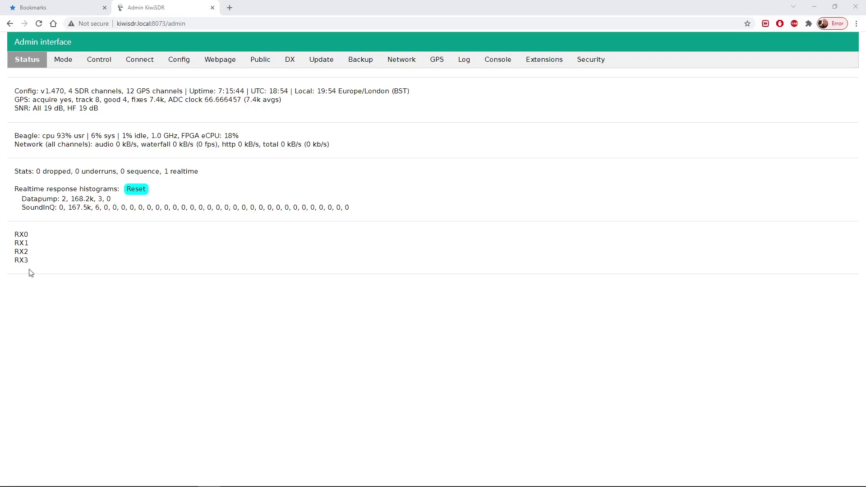
Review the FPGA mode choices on the admin Mode page, then show the Control page.
left_click(66, 60)
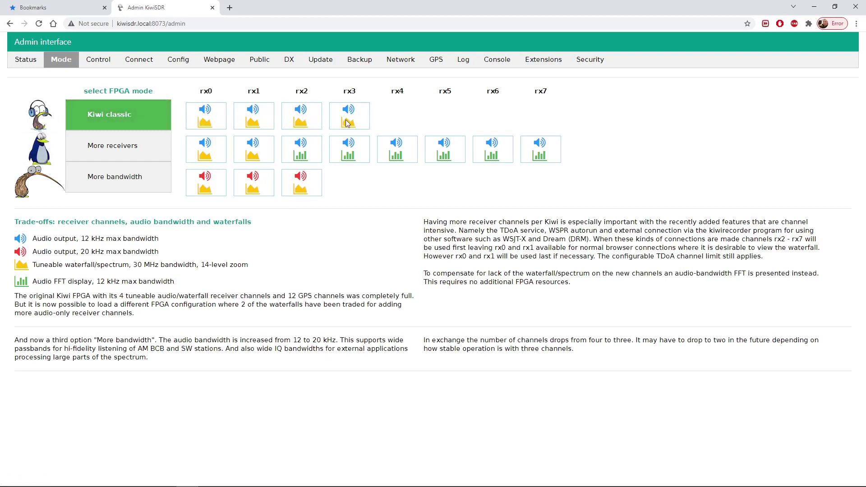
left_click(103, 61)
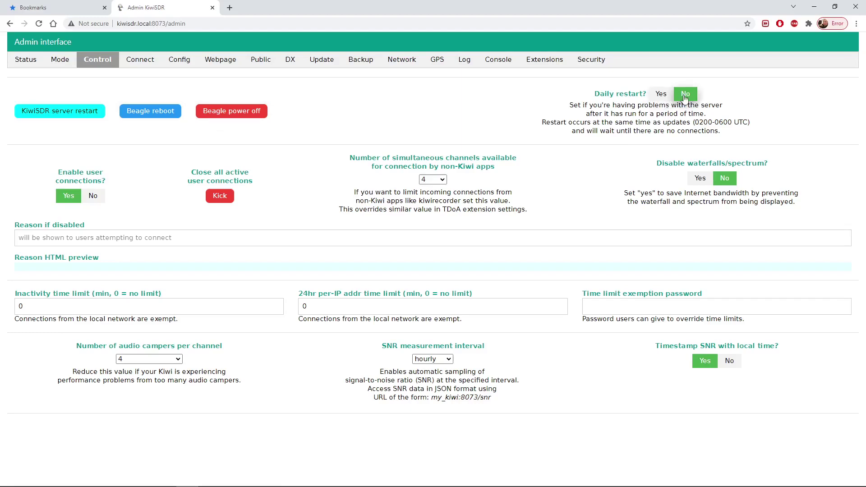
Set Daily restart to Yes, then view the Connect, Config and Webpage admin pages.
left_click(661, 96)
left_click(148, 66)
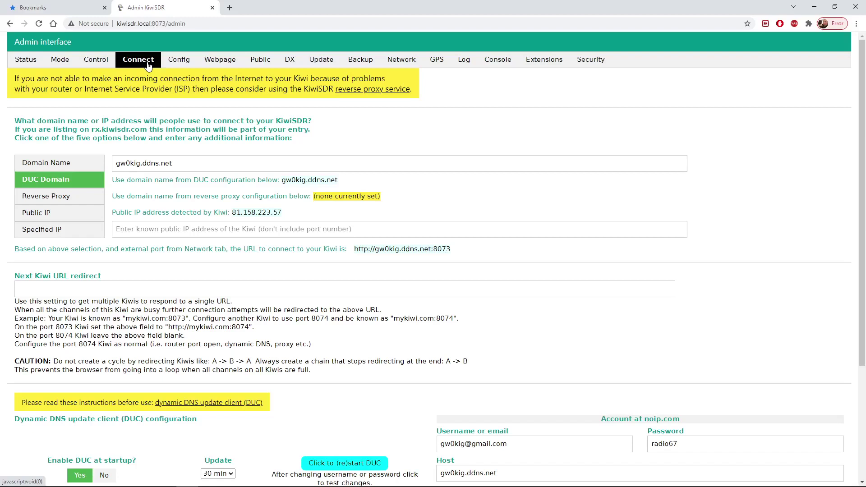
left_click(174, 64)
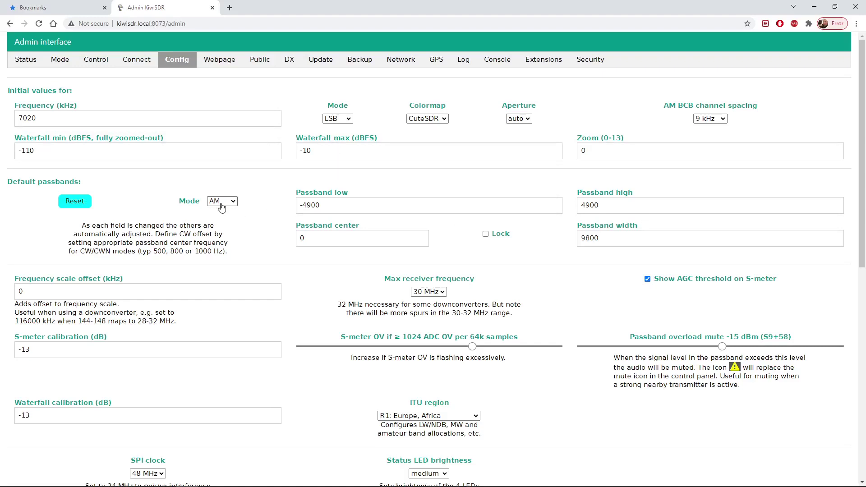
left_click(228, 63)
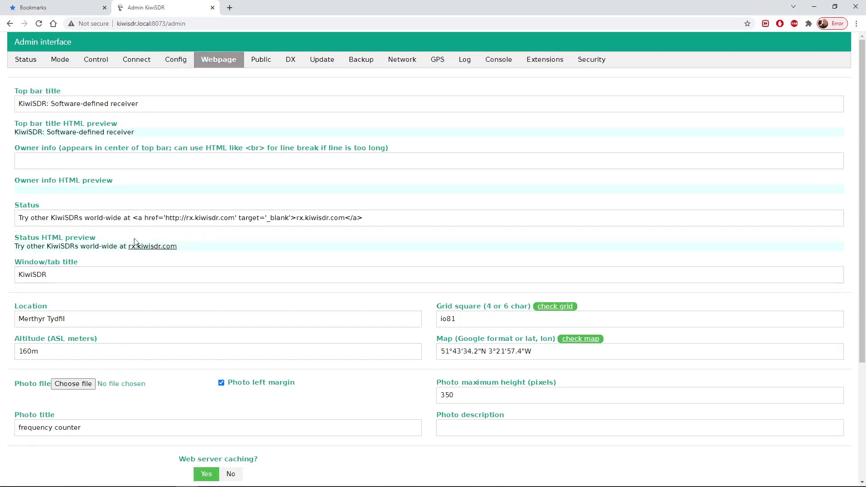
Look through the Public and DX admin pages, ending on the Update settings page.
left_click(259, 61)
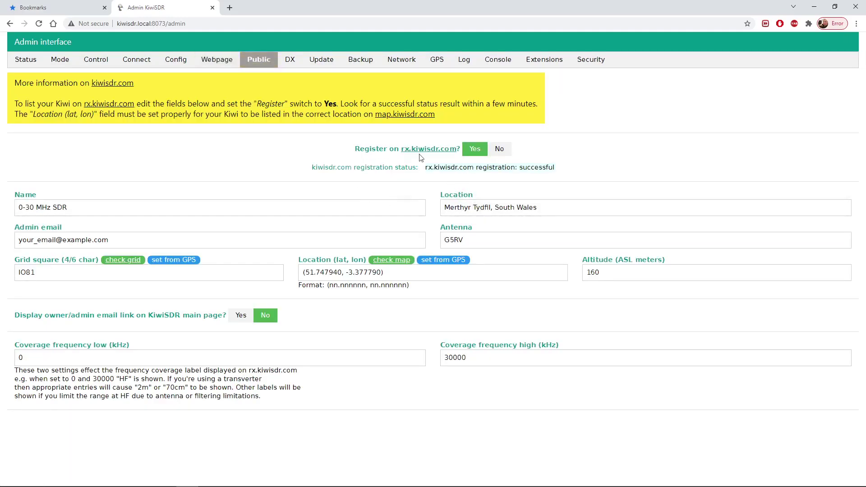
left_click(293, 61)
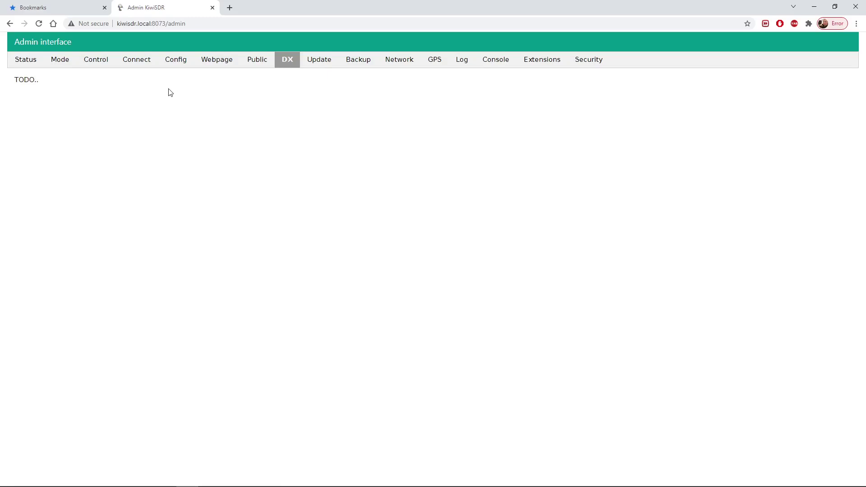
left_click(320, 61)
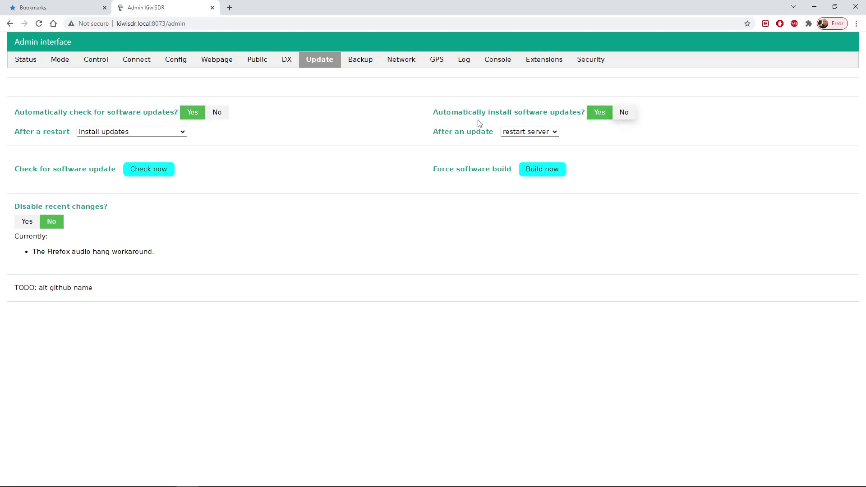
View the Backup and Network admin pages, ending on the GPS satellite tracking page.
left_click(357, 61)
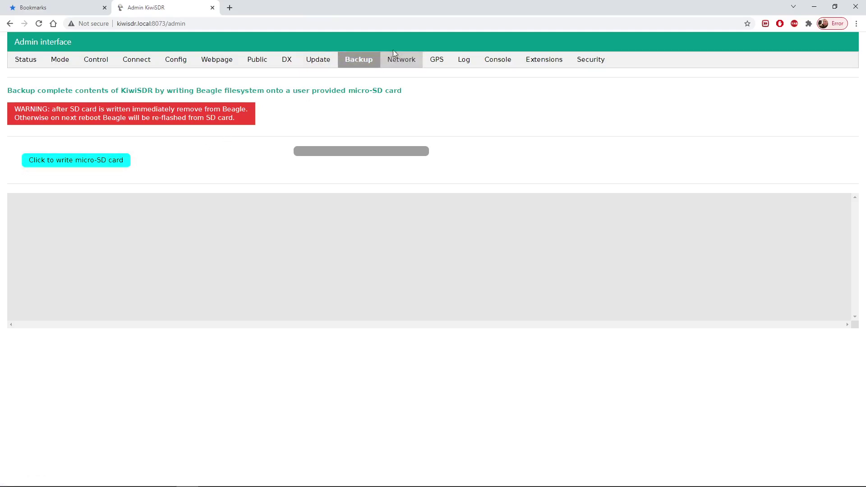
left_click(397, 60)
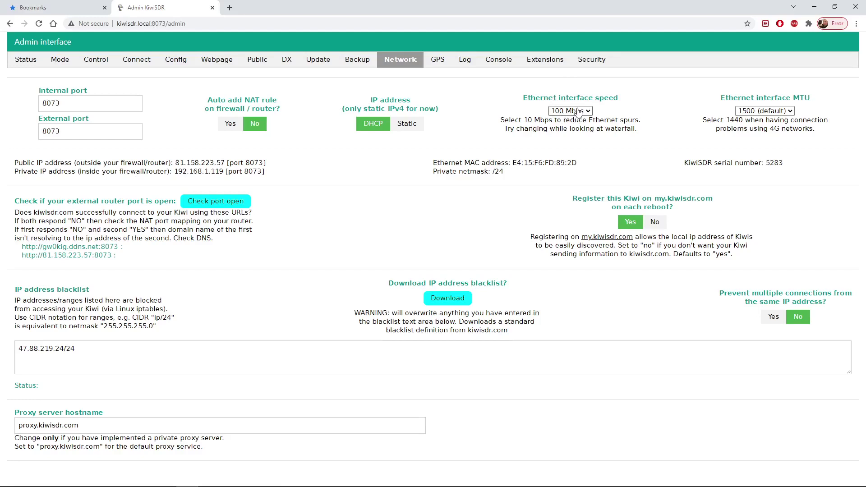
left_click(439, 61)
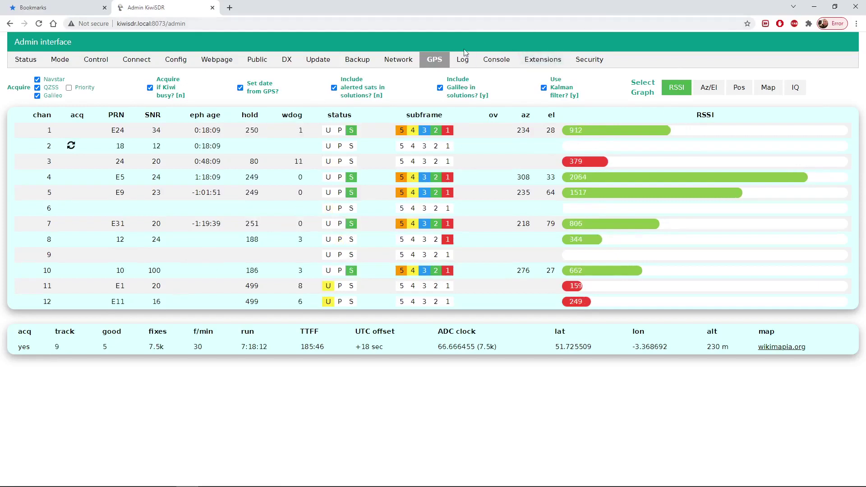
Scroll up and down through the KiwiSDR server log on the Log page.
left_click(462, 61)
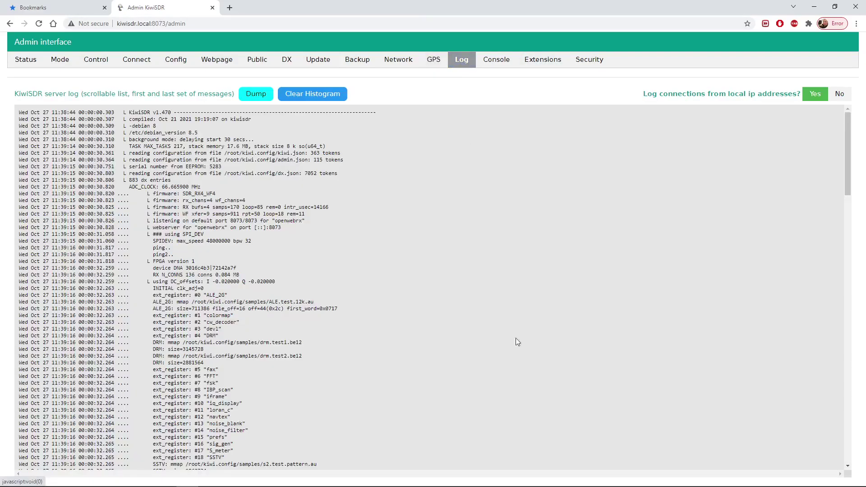
scroll(491, 269, "down", 20)
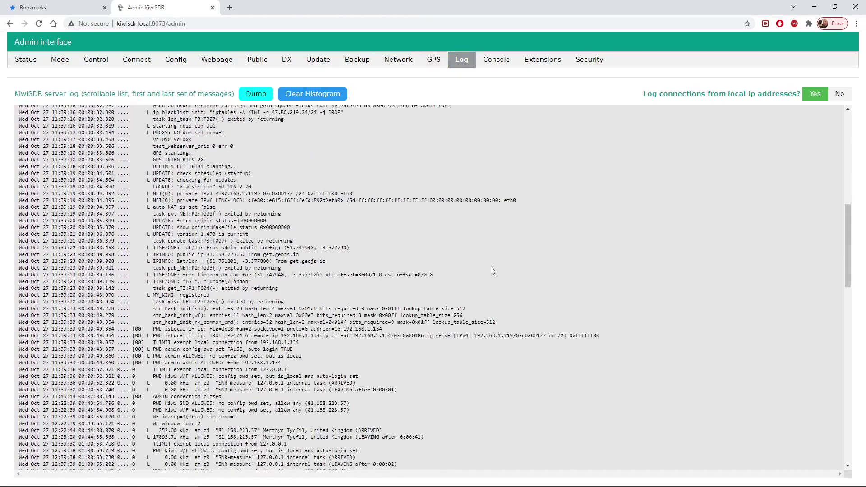
scroll(491, 266, "down", 6)
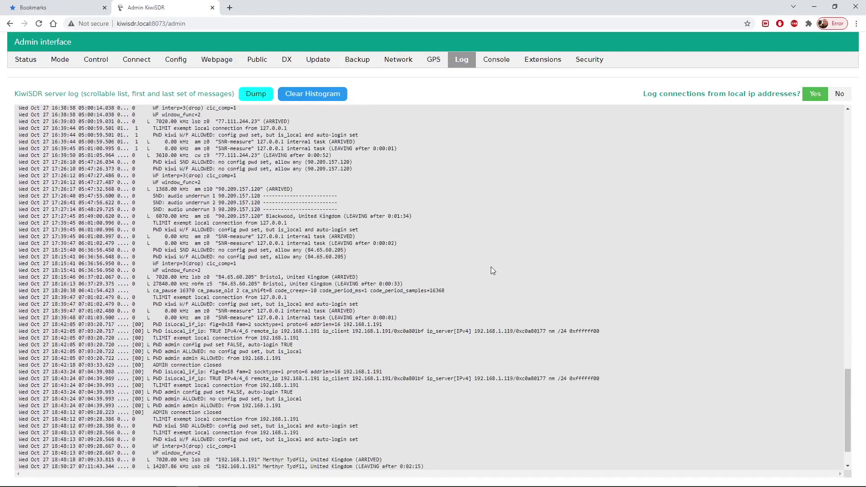
scroll(491, 267, "up", 20)
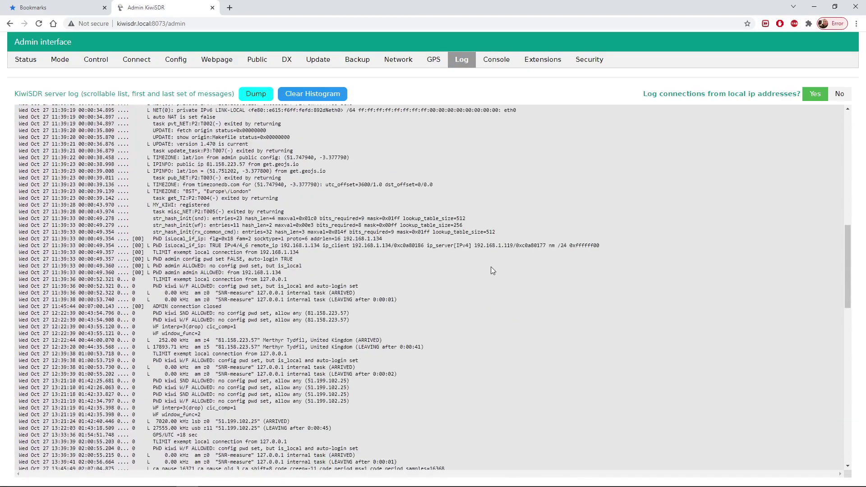
scroll(493, 271, "up", 4)
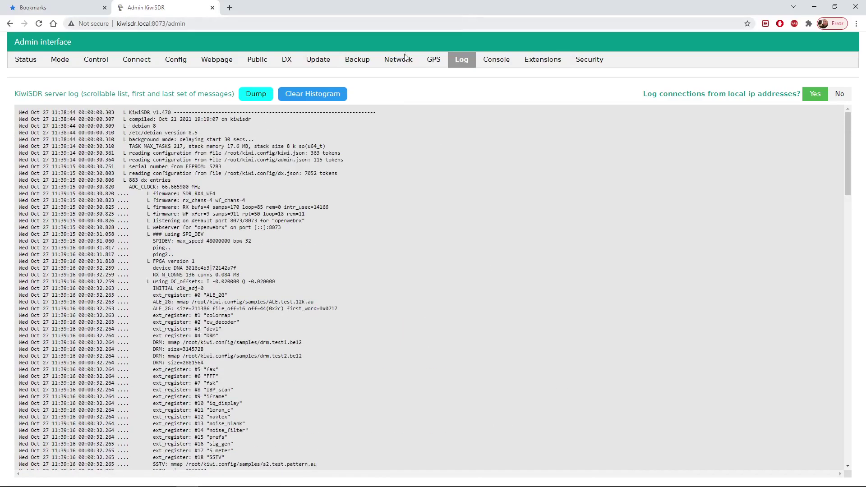
scroll(310, 170, "down", 20)
scroll(320, 175, "down", 12)
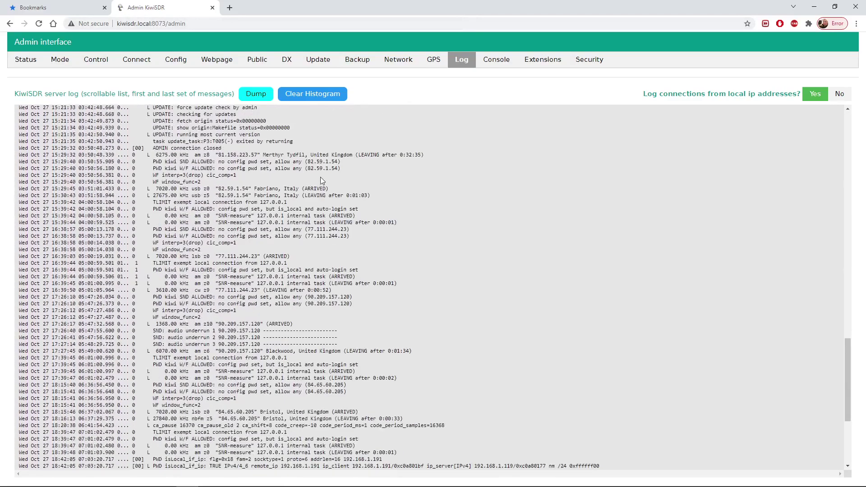
Show the Beagle Debian console and focus its shell command field.
left_click(503, 69)
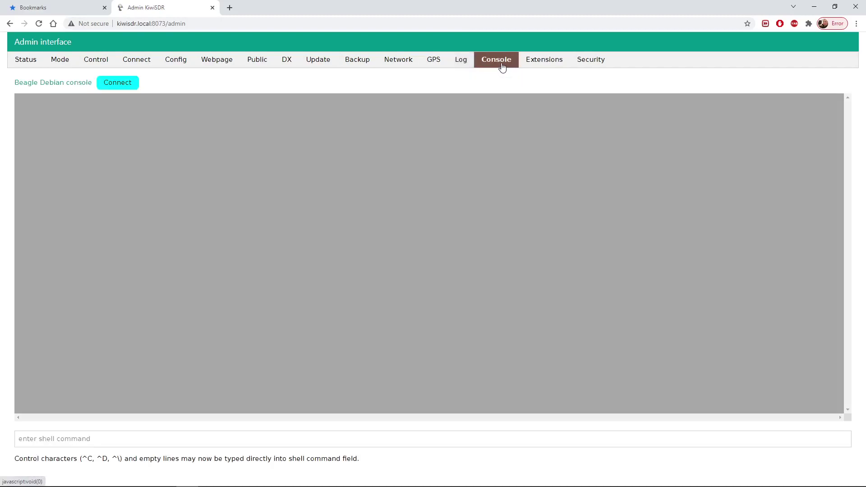
left_click(53, 439)
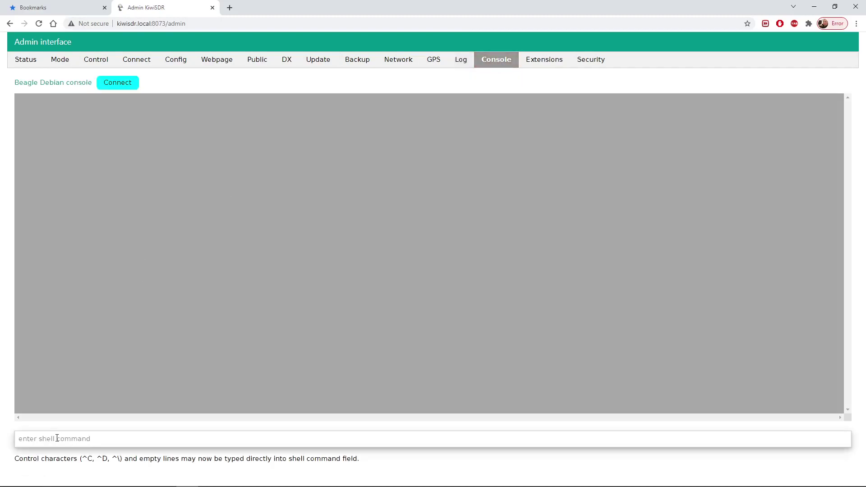
left_click(53, 439)
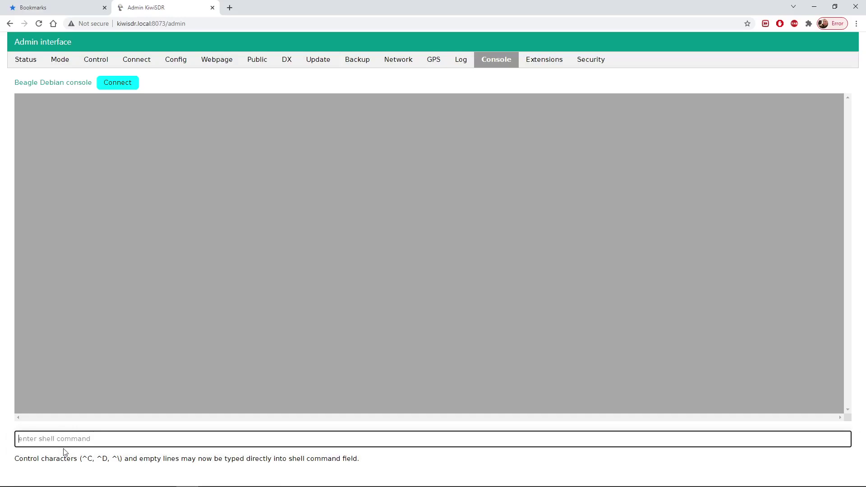
left_click(546, 66)
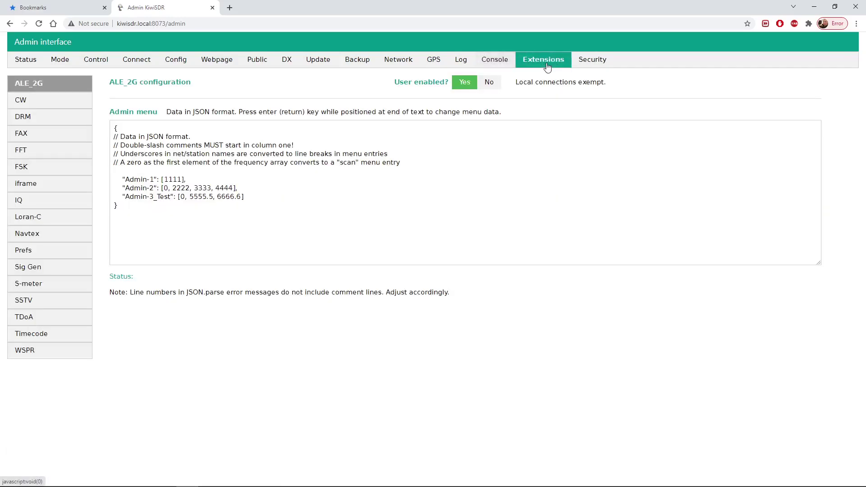
Browse the WSPR, SSTV, Navtex, FAX, DRM and CW extension configurations.
left_click(41, 356)
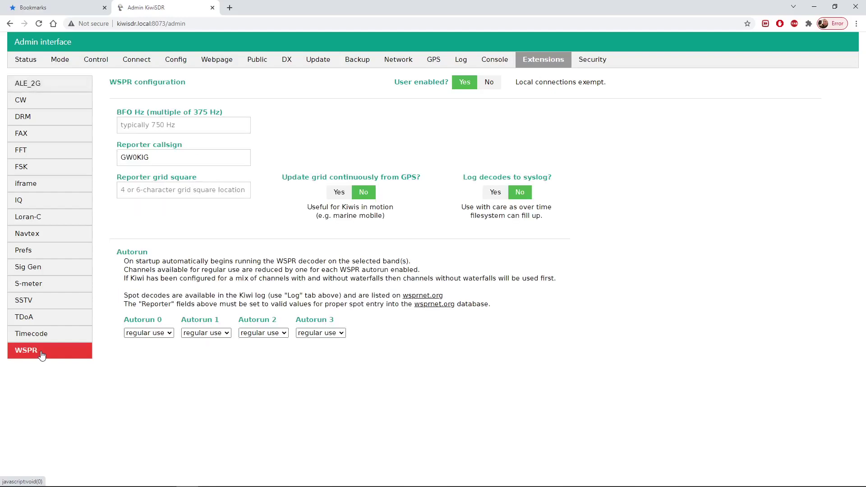
left_click(45, 306)
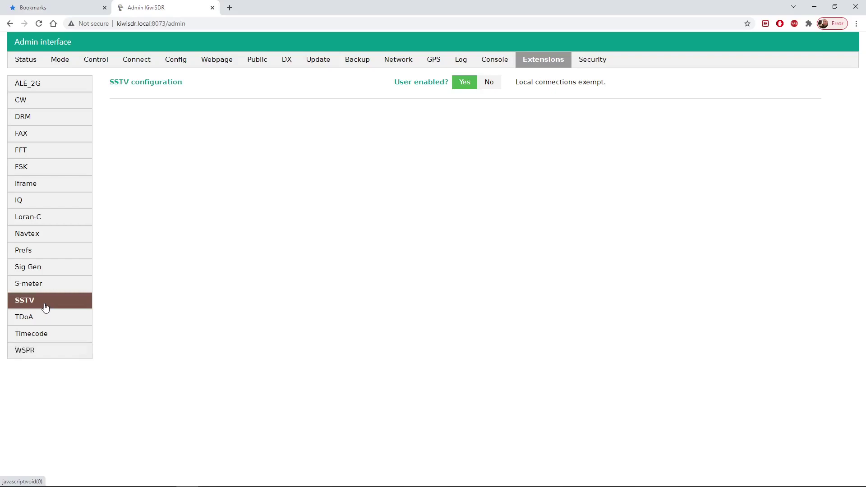
left_click(43, 240)
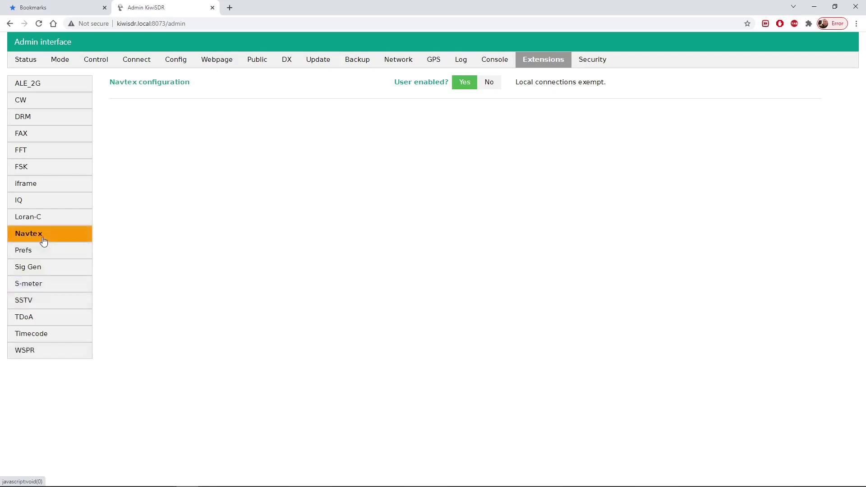
left_click(53, 135)
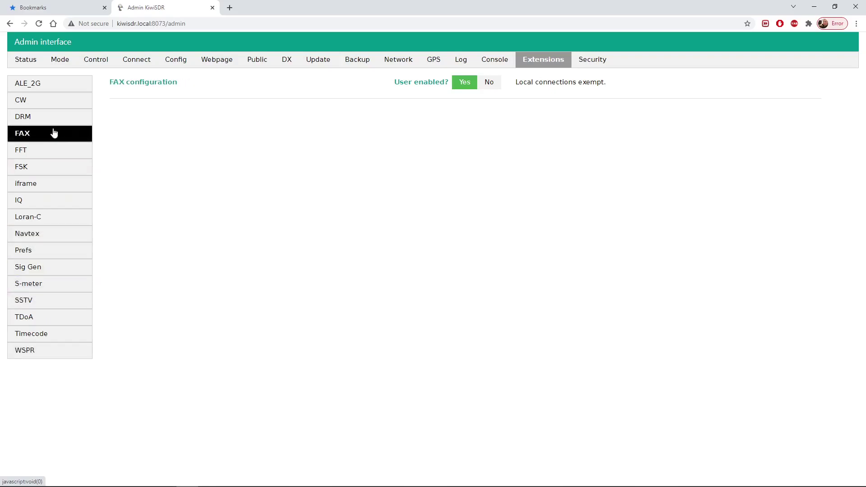
left_click(52, 118)
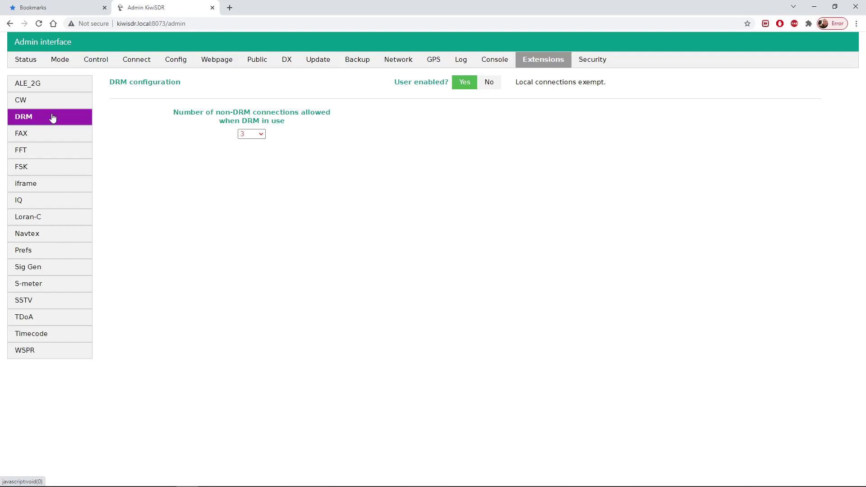
left_click(51, 100)
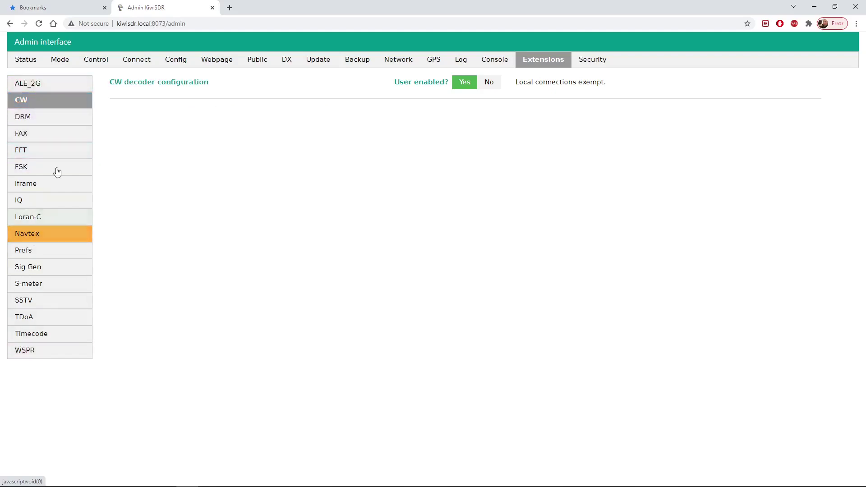
Check the iframe, Loran-C, Prefs, S-meter and SSTV configurations, then show the Security settings.
left_click(41, 183)
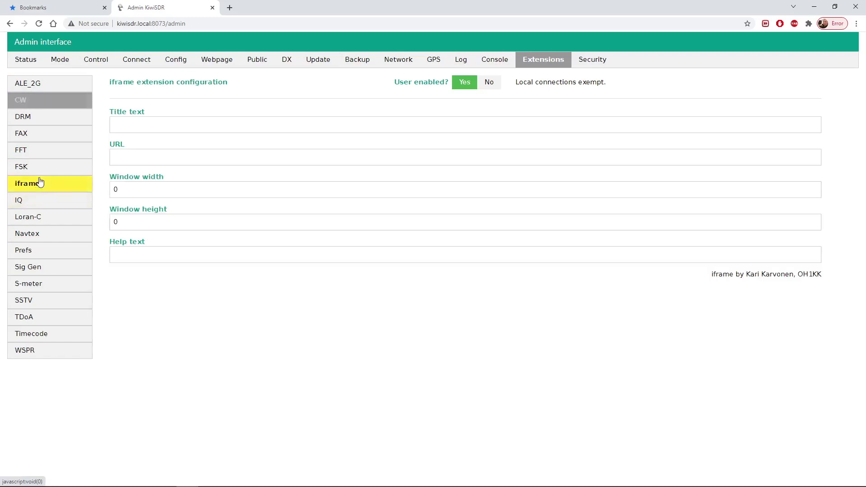
left_click(35, 216)
left_click(37, 249)
left_click(36, 282)
left_click(35, 302)
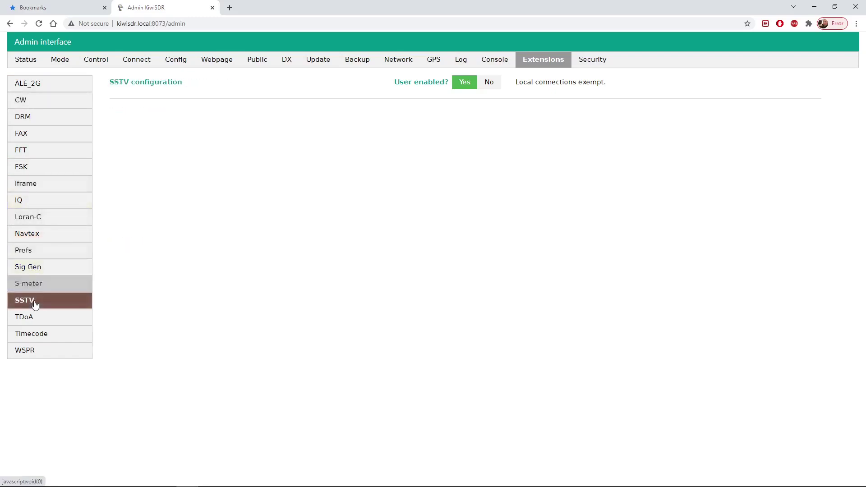
left_click(592, 67)
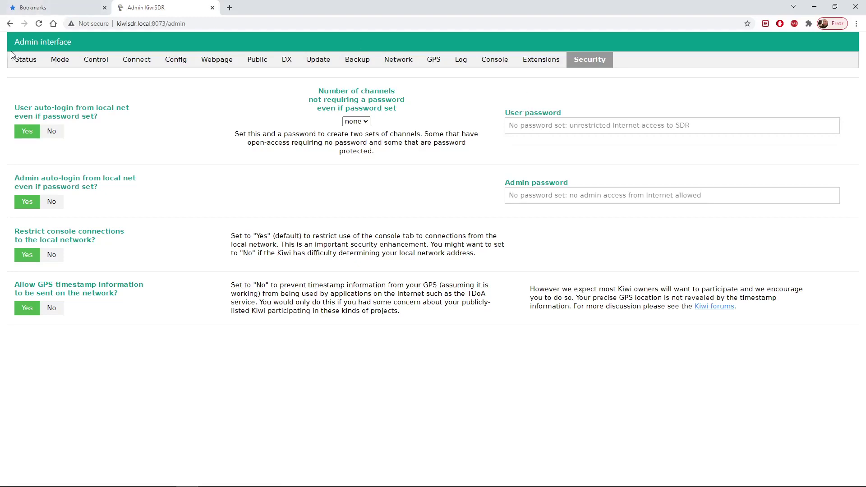
Return to the admin Status page showing 7:20:04 uptime, 11 GPS satellites and SNR 19 dB.
left_click(27, 63)
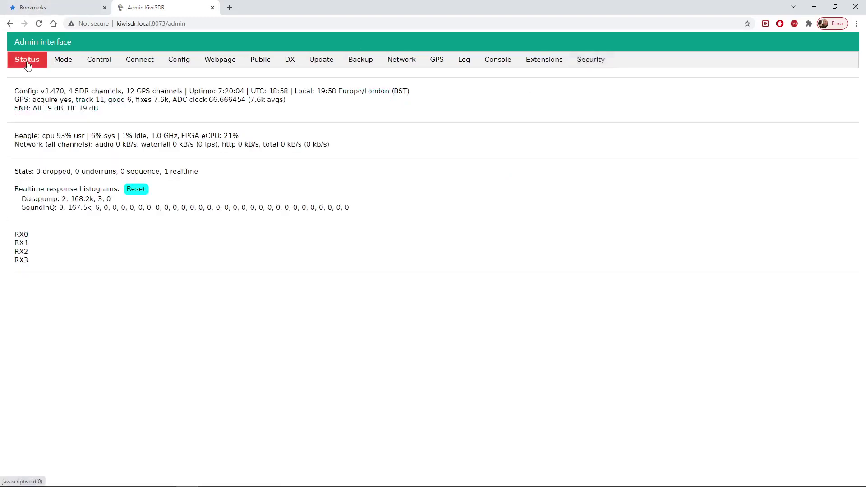